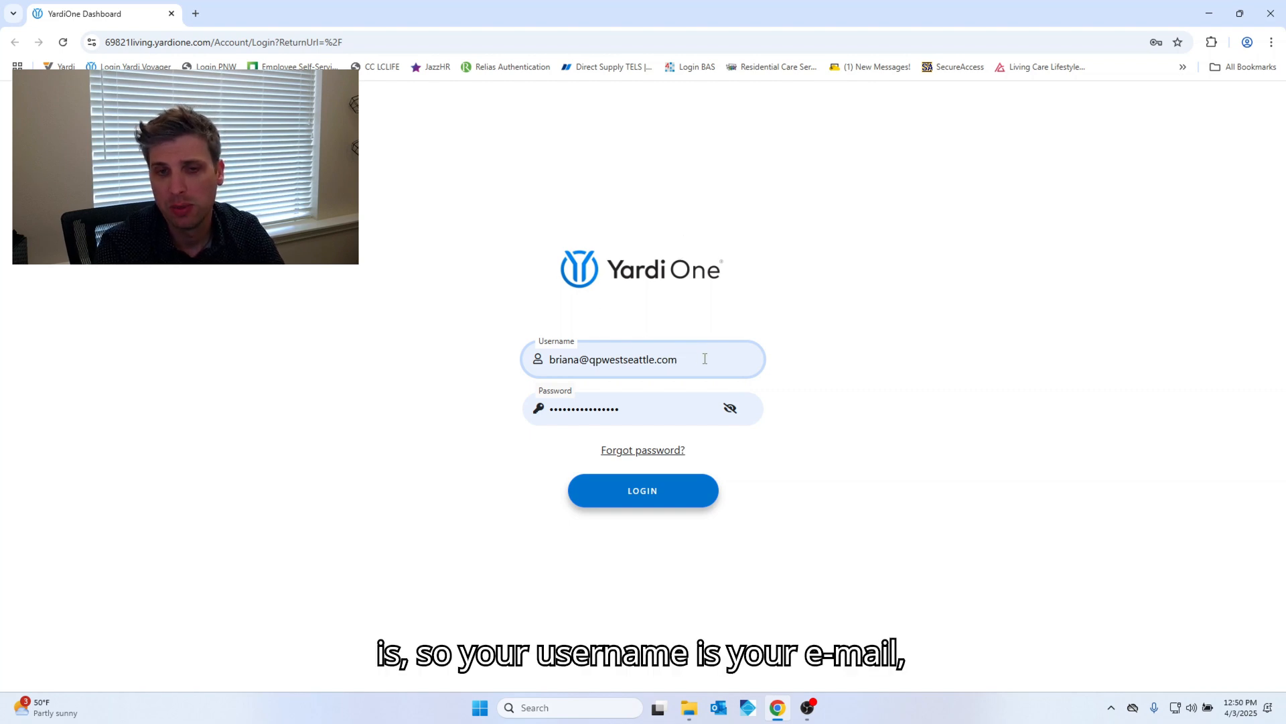
Log in to YardiOne with the username and password already filled in
{"action": "left_click_drag", "start_coordinate": [699, 356], "coordinate": [413, 345]}
{"action": "left_click", "coordinate": [489, 301]}
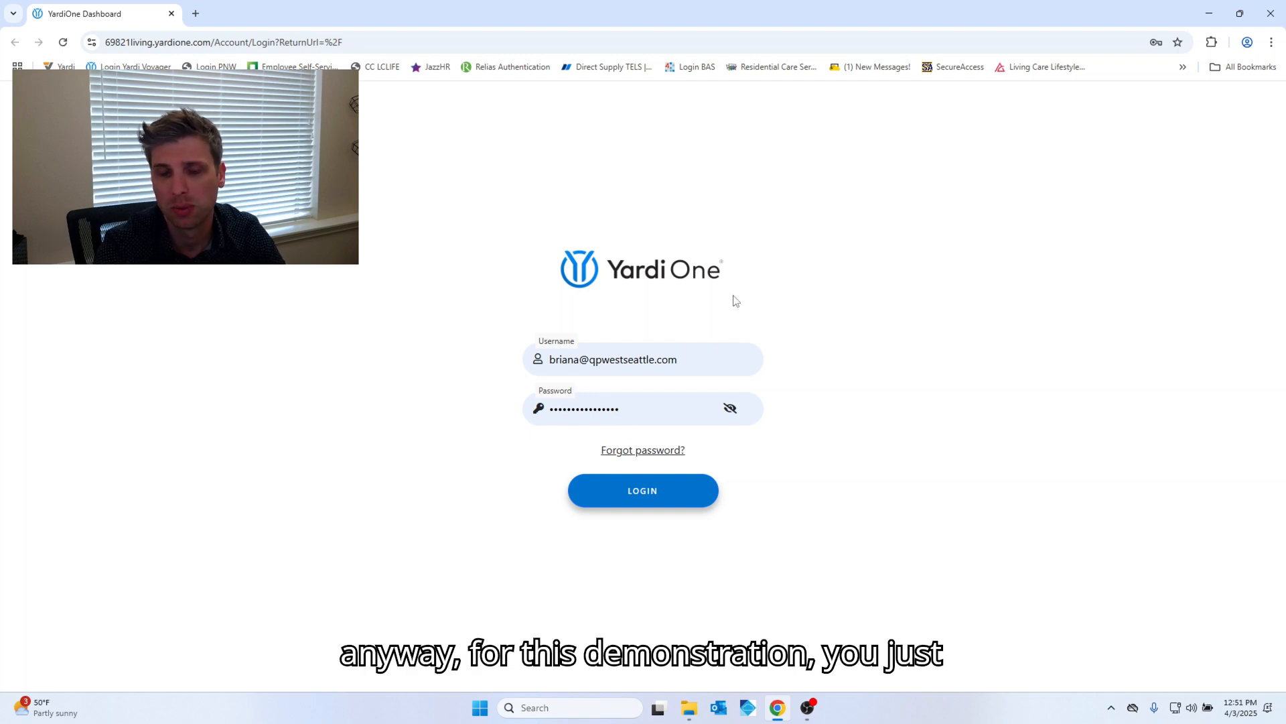
{"action": "left_click", "coordinate": [649, 499]}
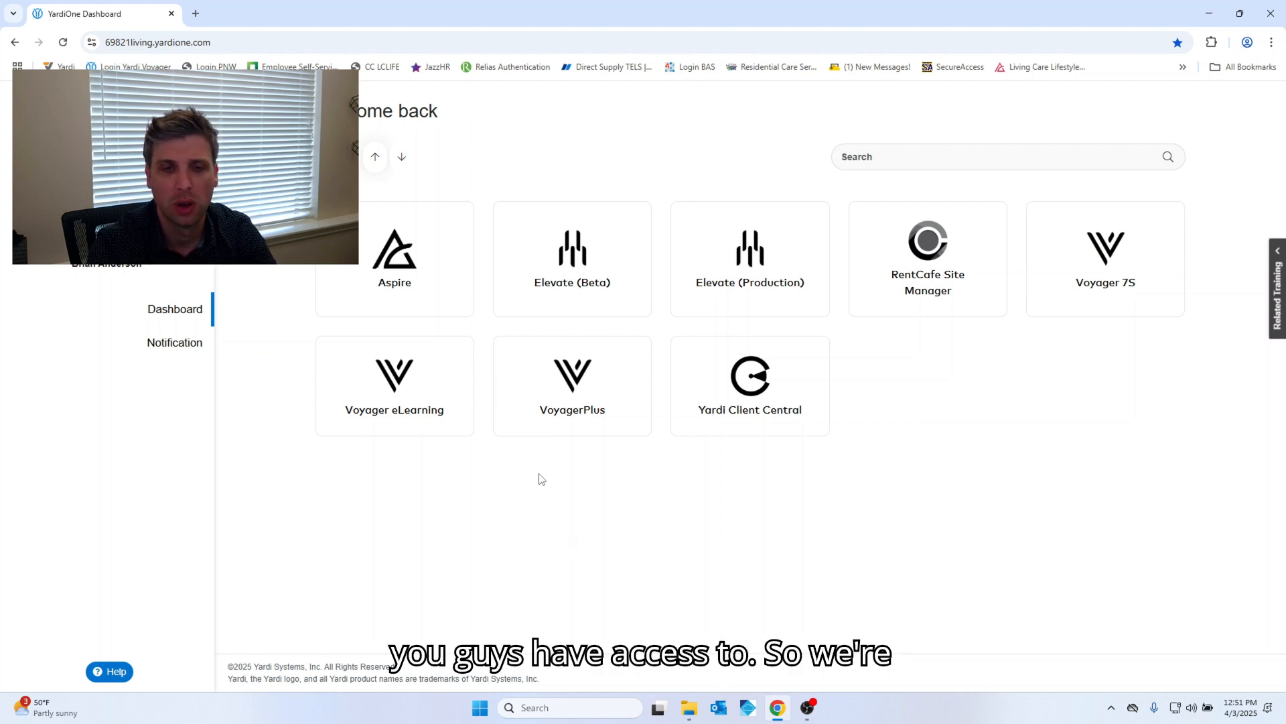
Sign in to the Live database of VoyagerPlus and switch to Yardi EHR
{"action": "left_click", "coordinate": [573, 387]}
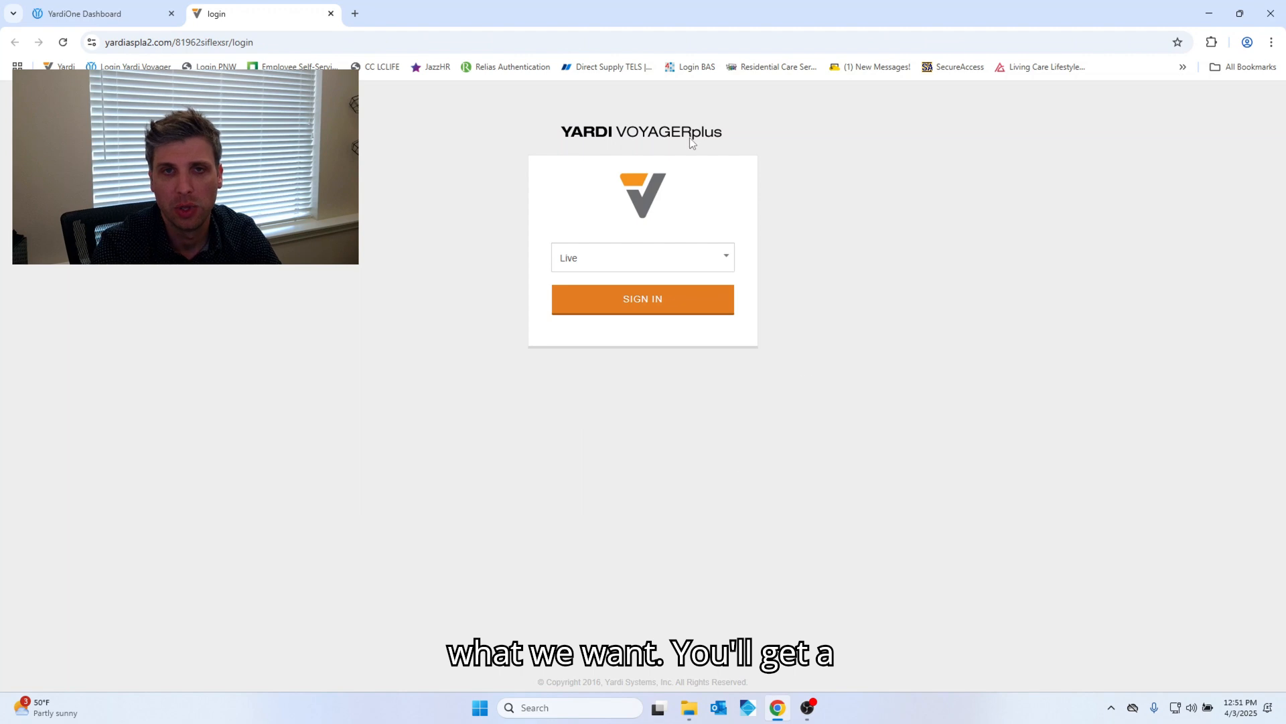
{"action": "left_click", "coordinate": [725, 261]}
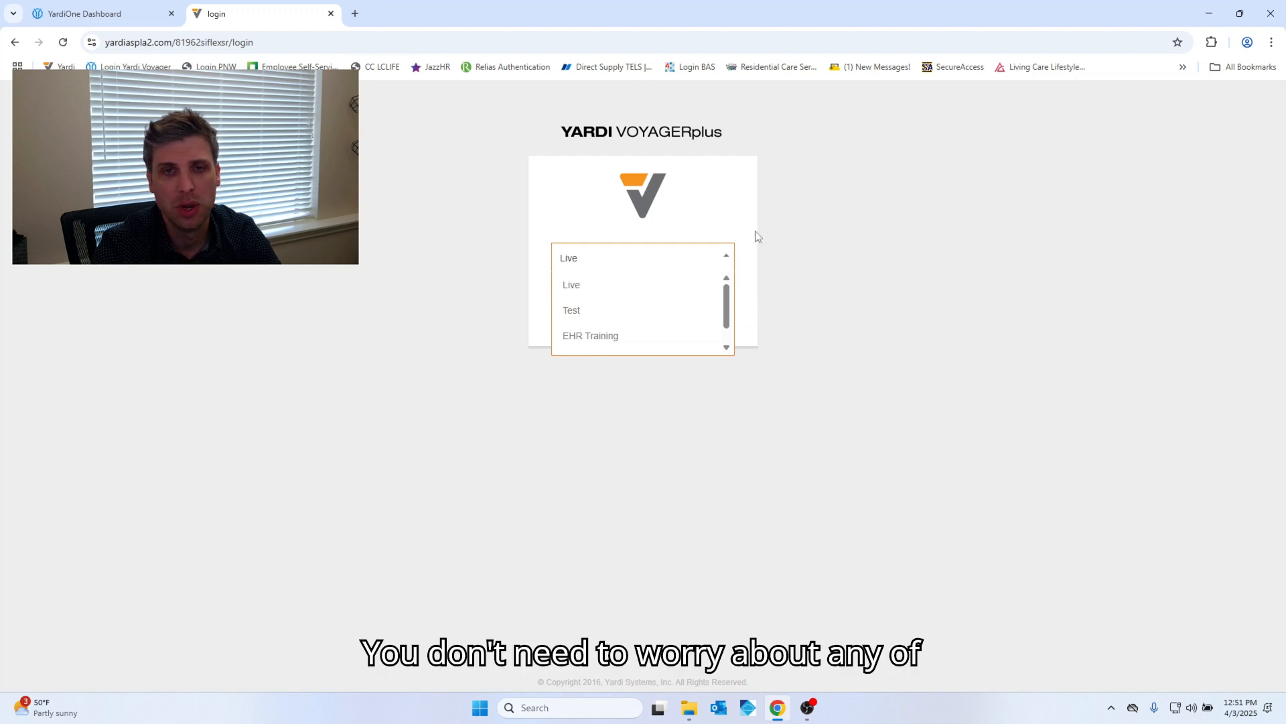
{"action": "left_click", "coordinate": [760, 258]}
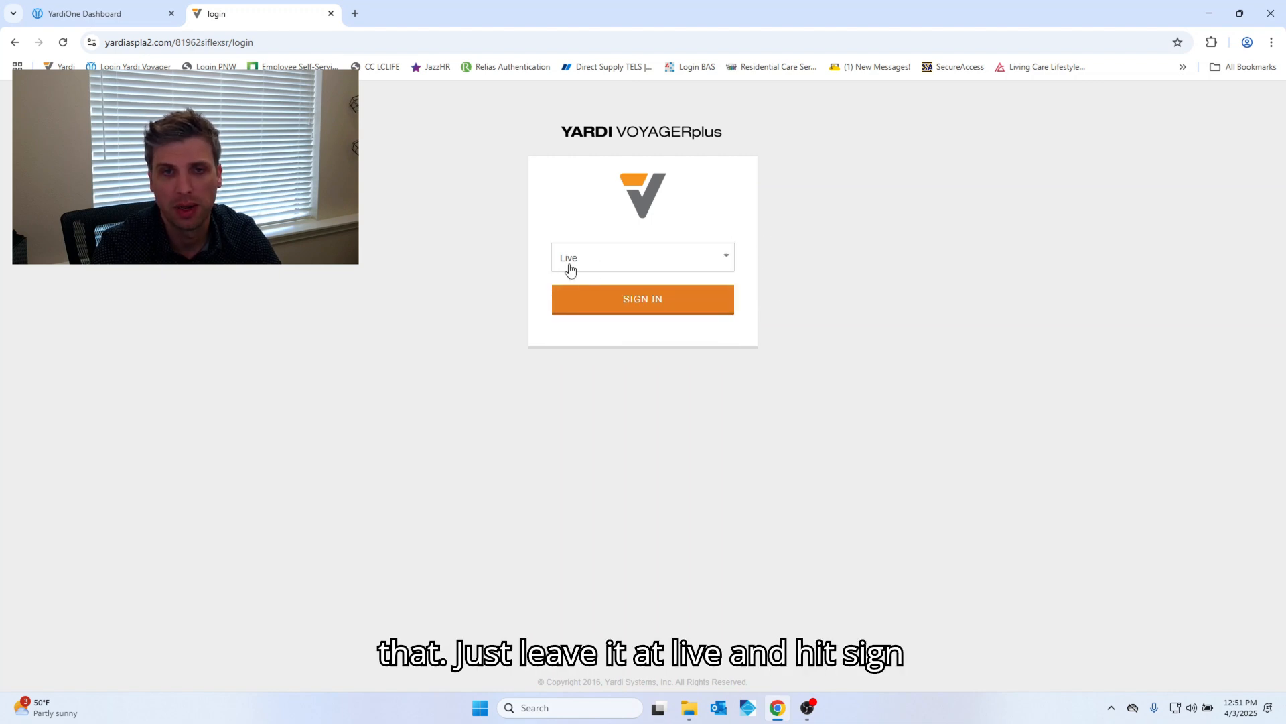
{"action": "left_click", "coordinate": [660, 310]}
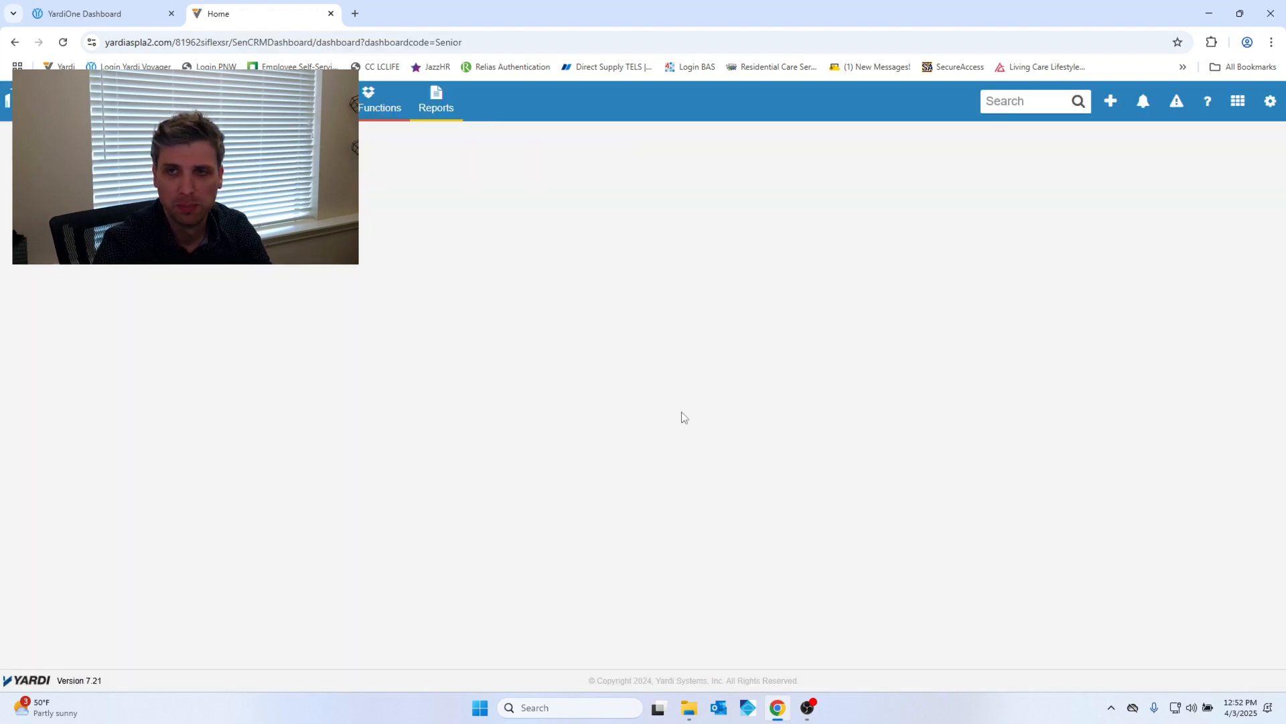
{"action": "left_click", "coordinate": [1237, 102]}
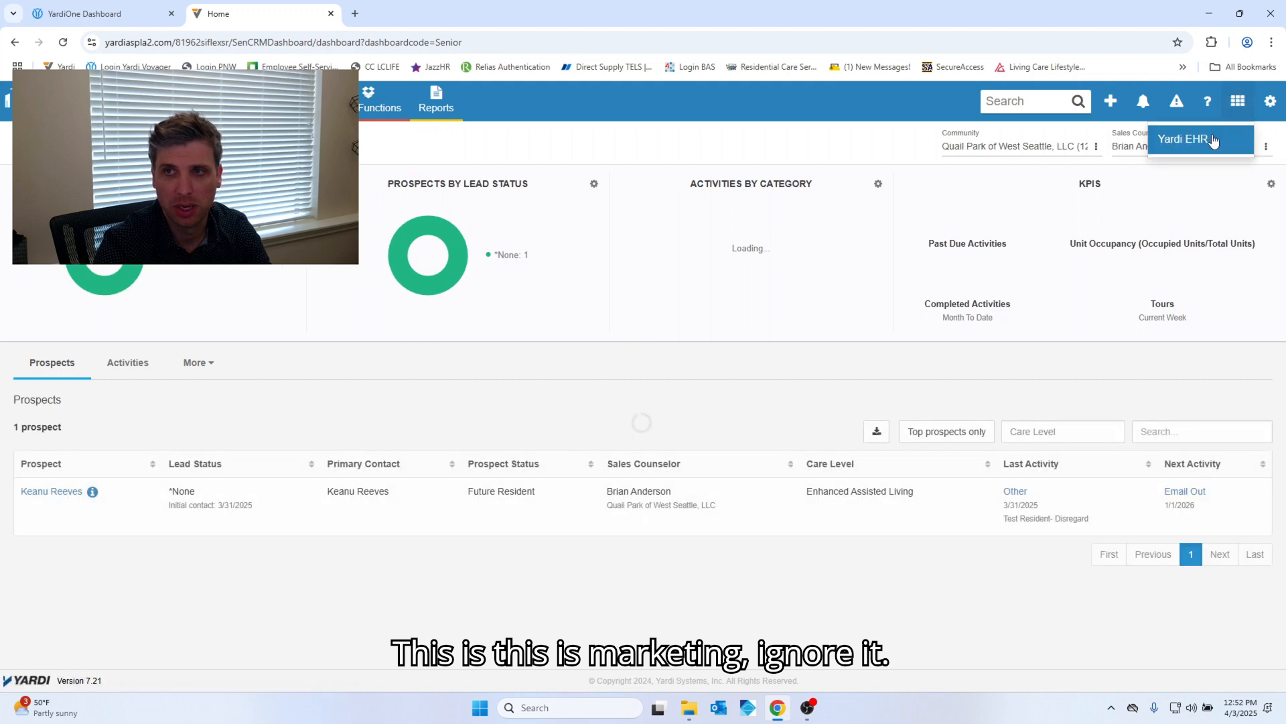
{"action": "left_click", "coordinate": [1210, 139]}
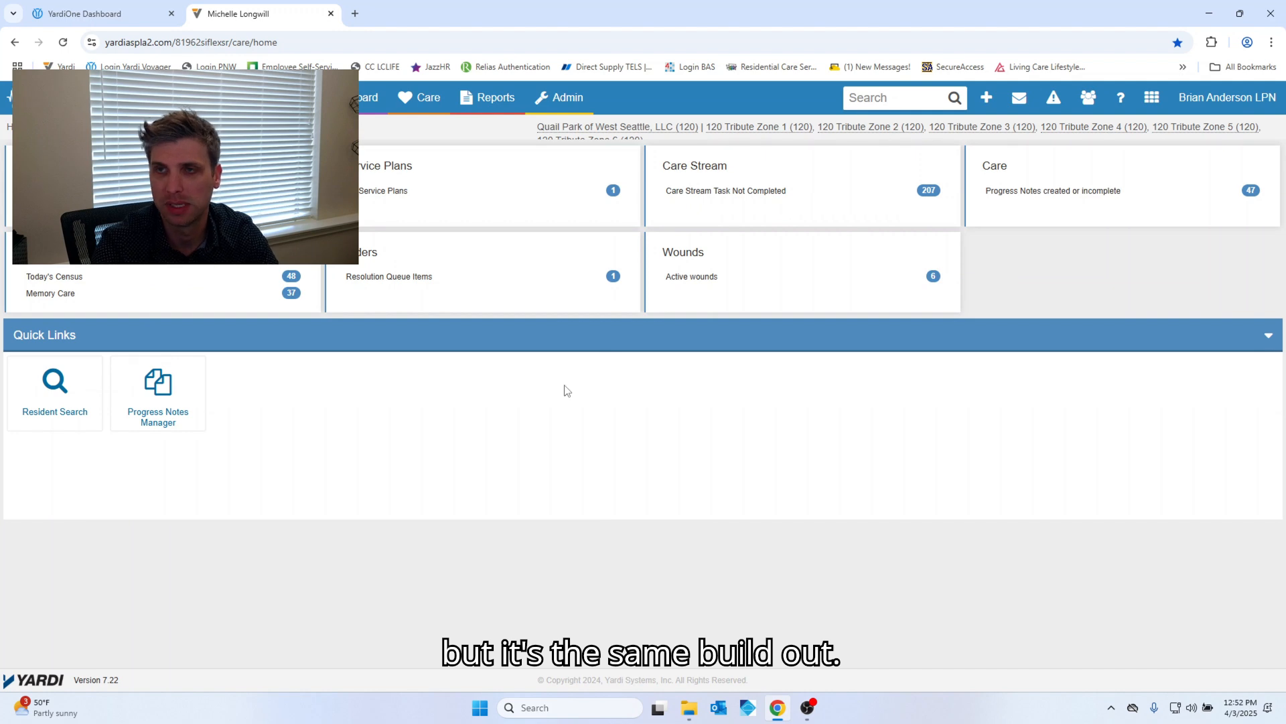
Replace the 4-character signature PIN of the logged-in account with a new one and save it
{"action": "left_click", "coordinate": [1223, 104]}
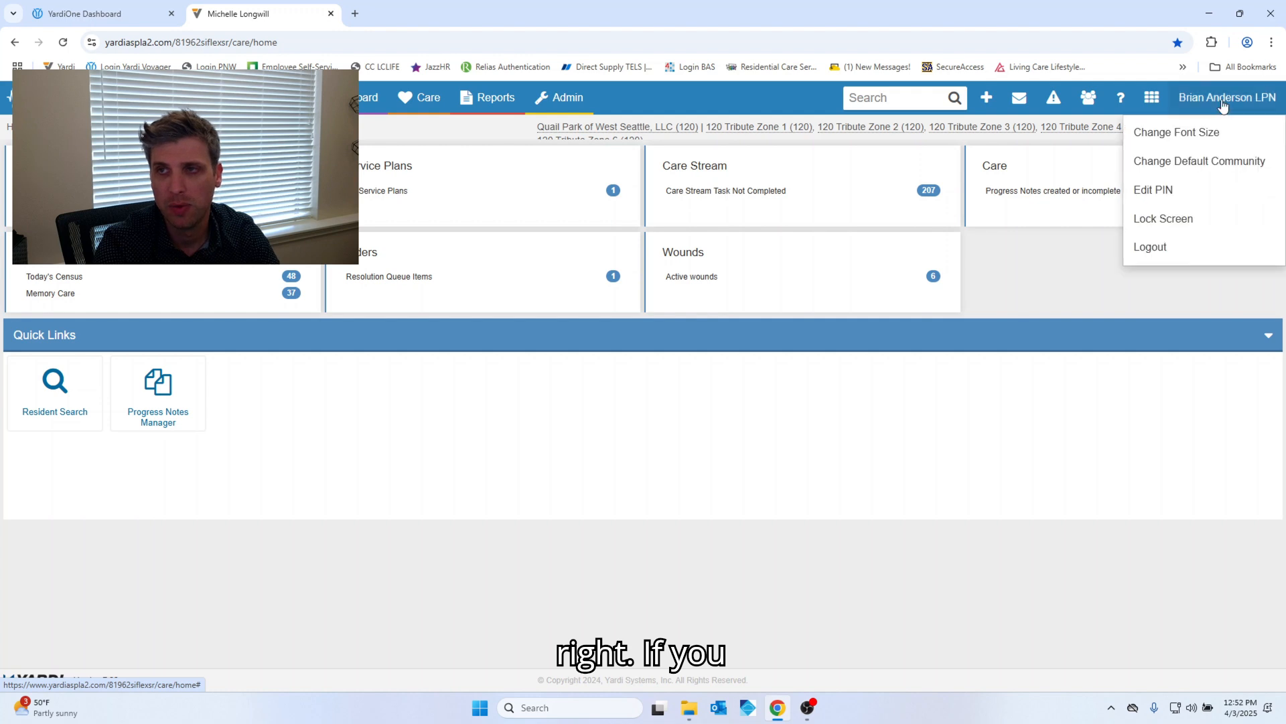
{"action": "left_click", "coordinate": [1188, 193]}
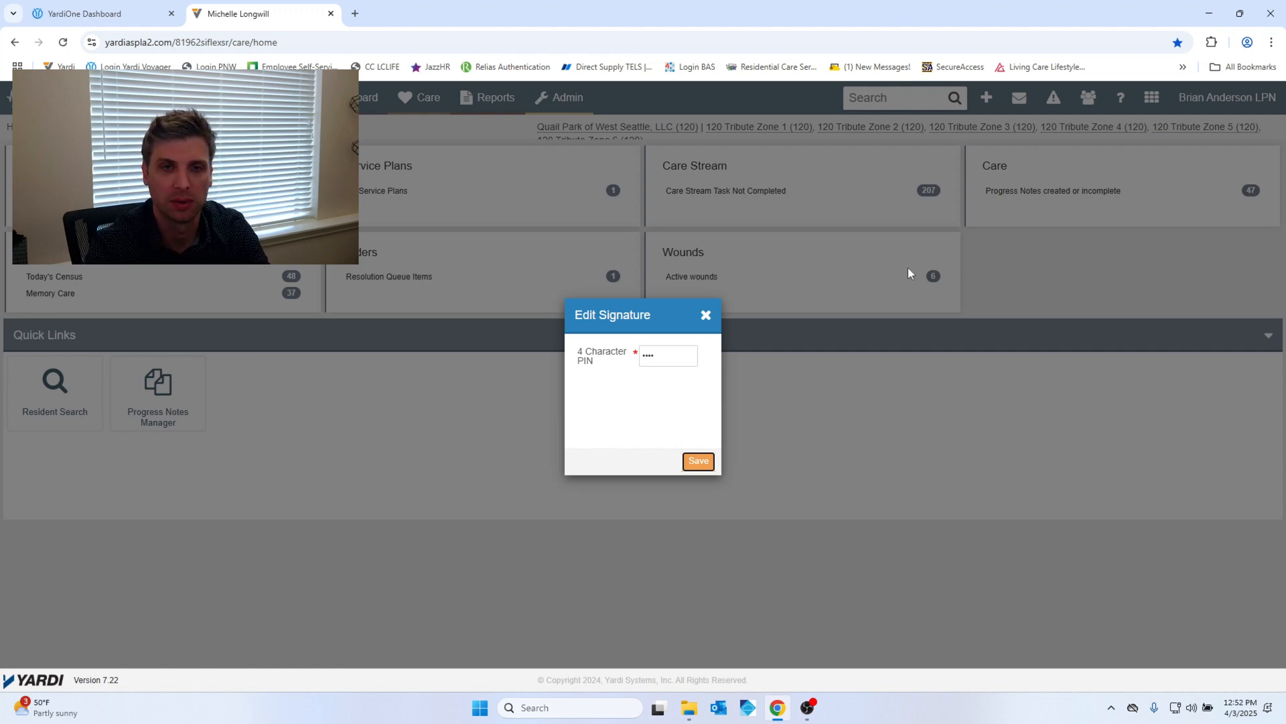
{"action": "left_click", "coordinate": [656, 354]}
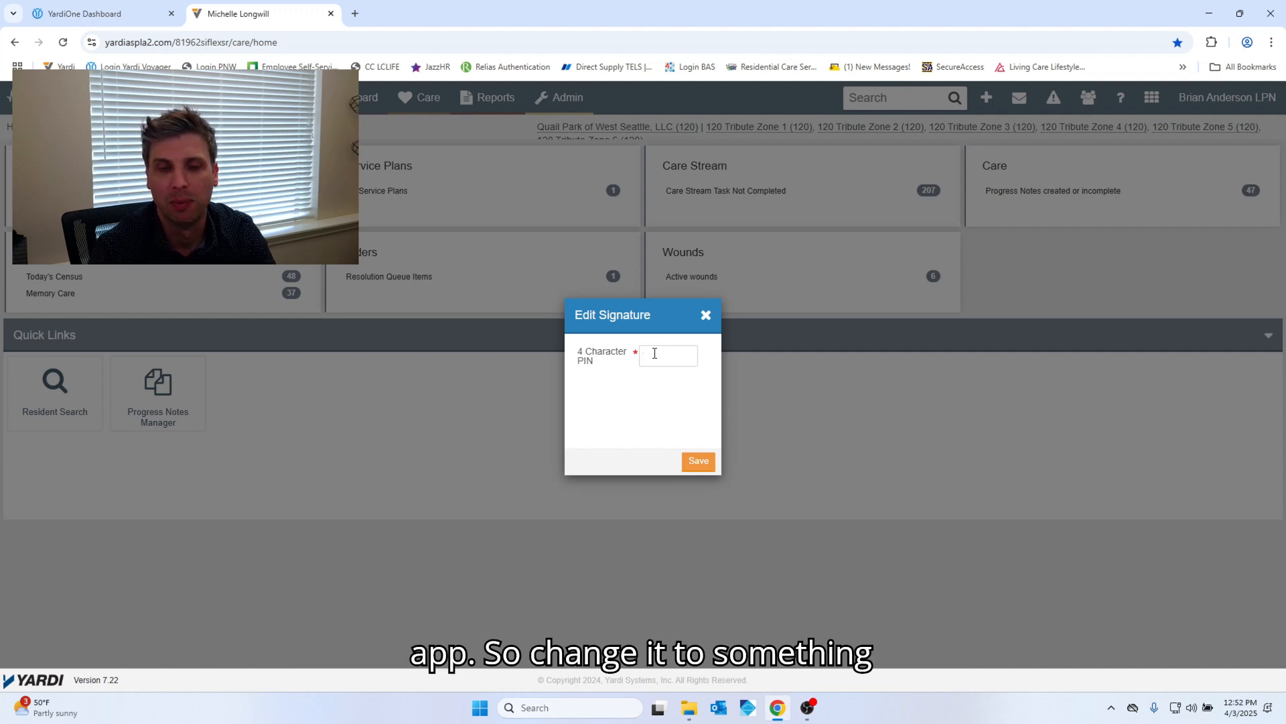
{"action": "type", "text": "••••"}
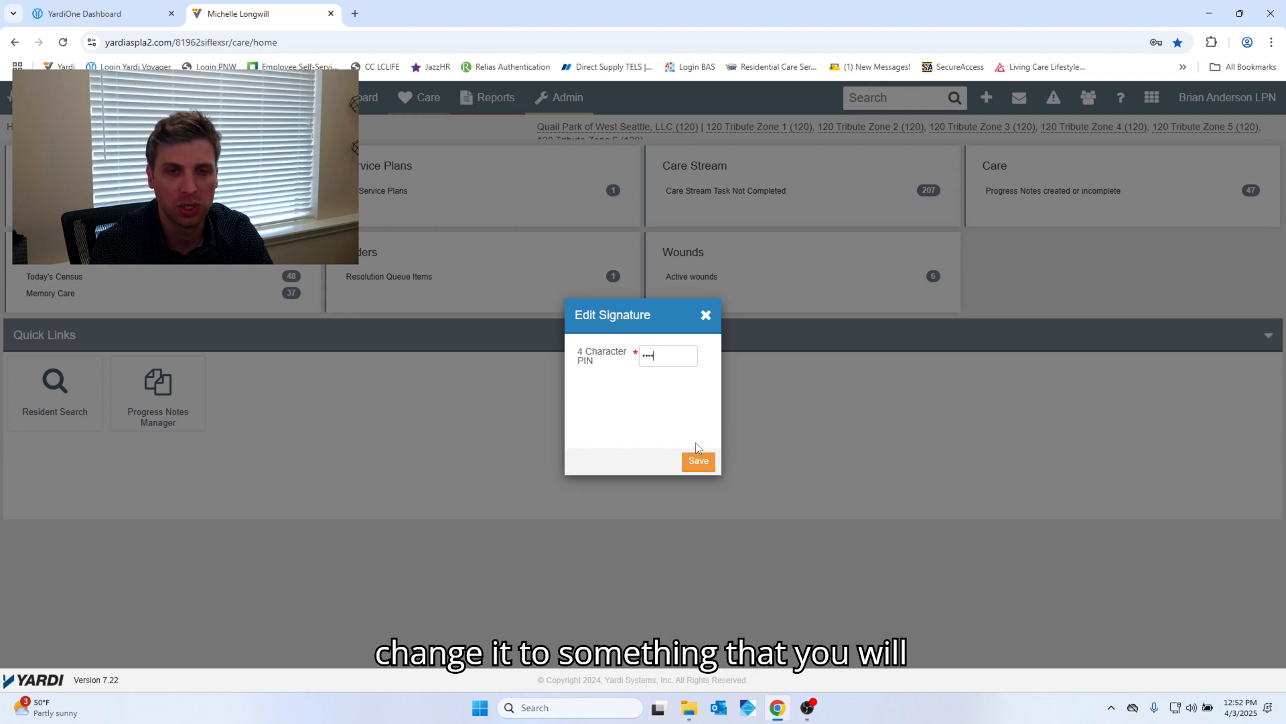
{"action": "left_click", "coordinate": [704, 465]}
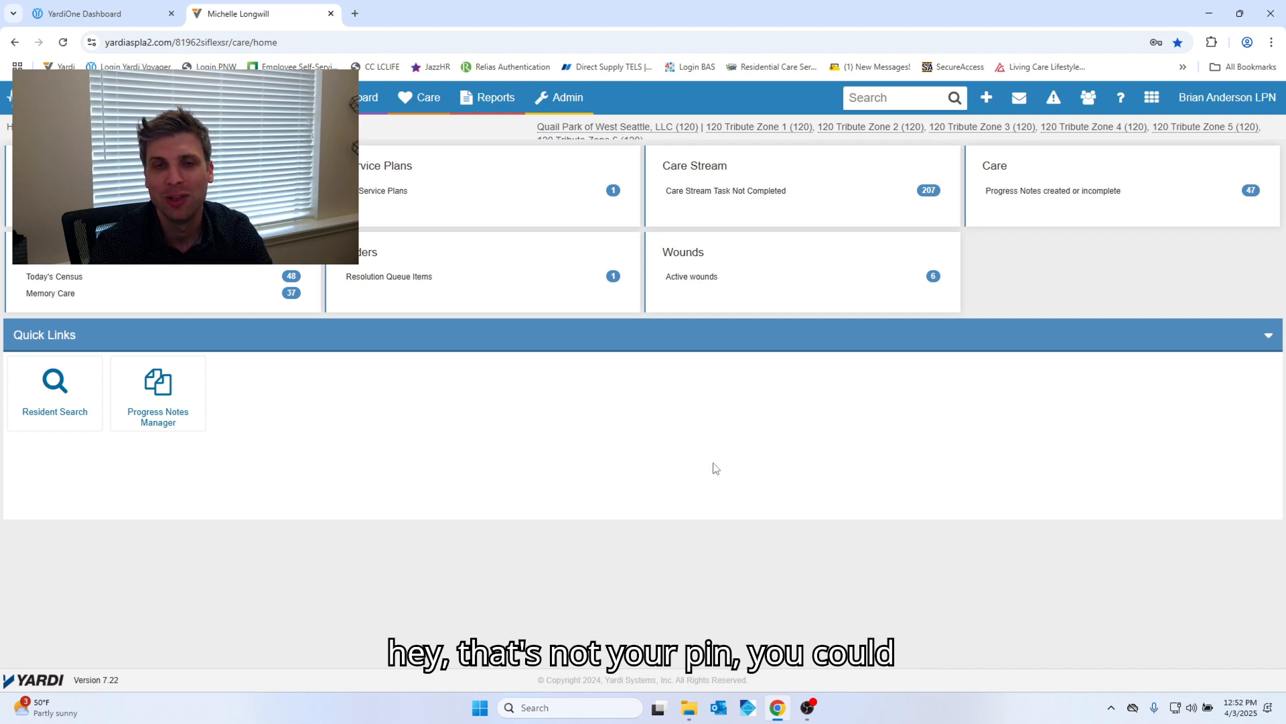
Reopen the signature PIN editor of the account and close it without changes
{"action": "left_click", "coordinate": [1271, 101]}
{"action": "left_click", "coordinate": [1188, 193]}
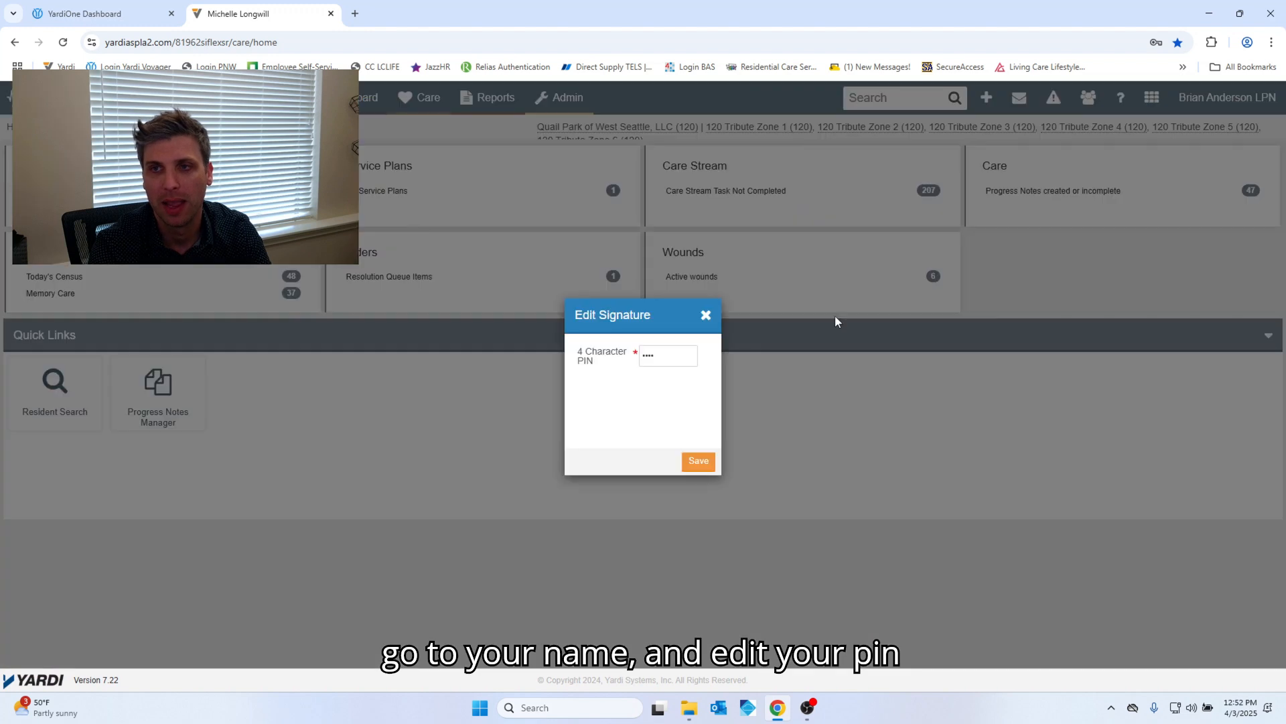
{"action": "left_click", "coordinate": [704, 313]}
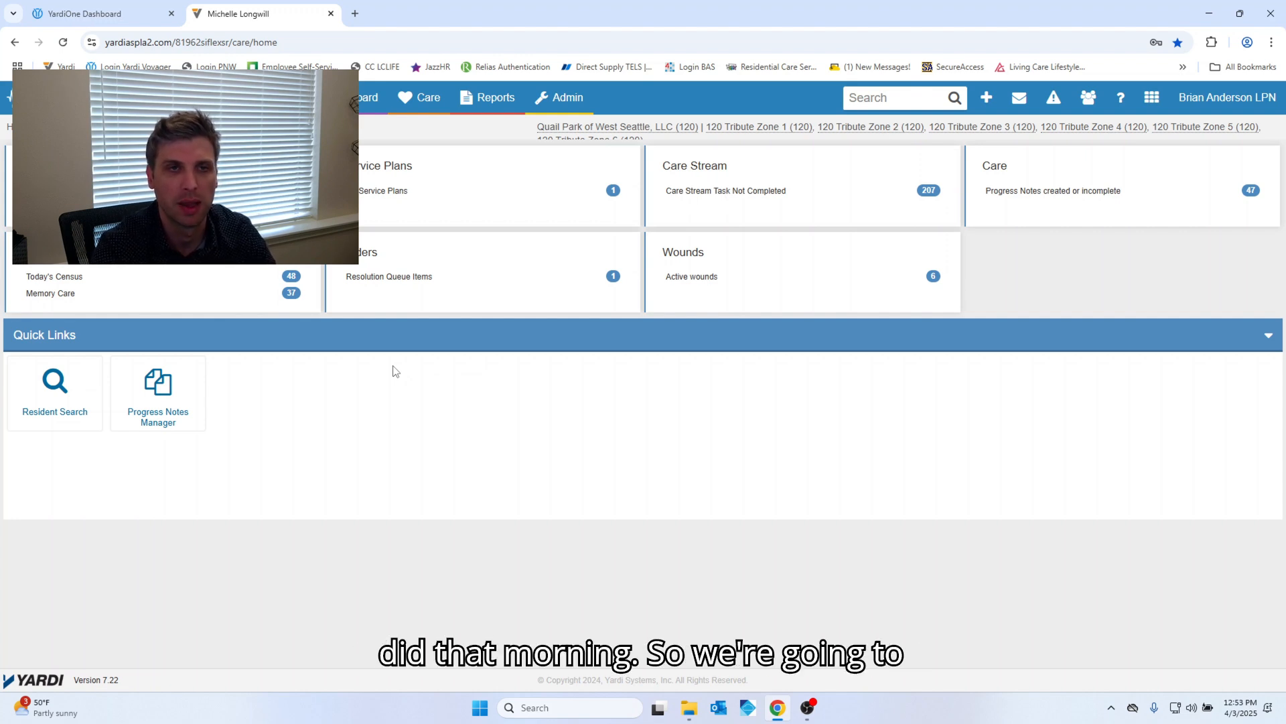
Open Care Stream and clear the Nurse entry from the Discipline filter
{"action": "left_click", "coordinate": [420, 101]}
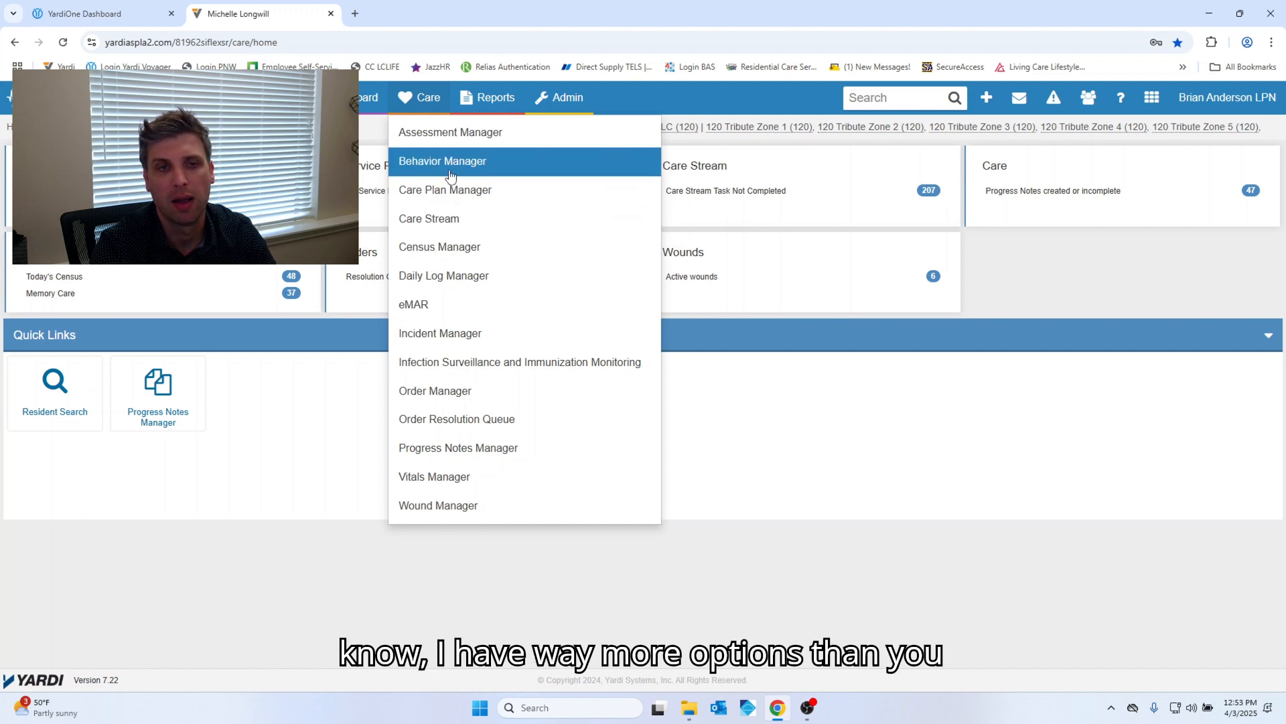
{"action": "left_click", "coordinate": [440, 220]}
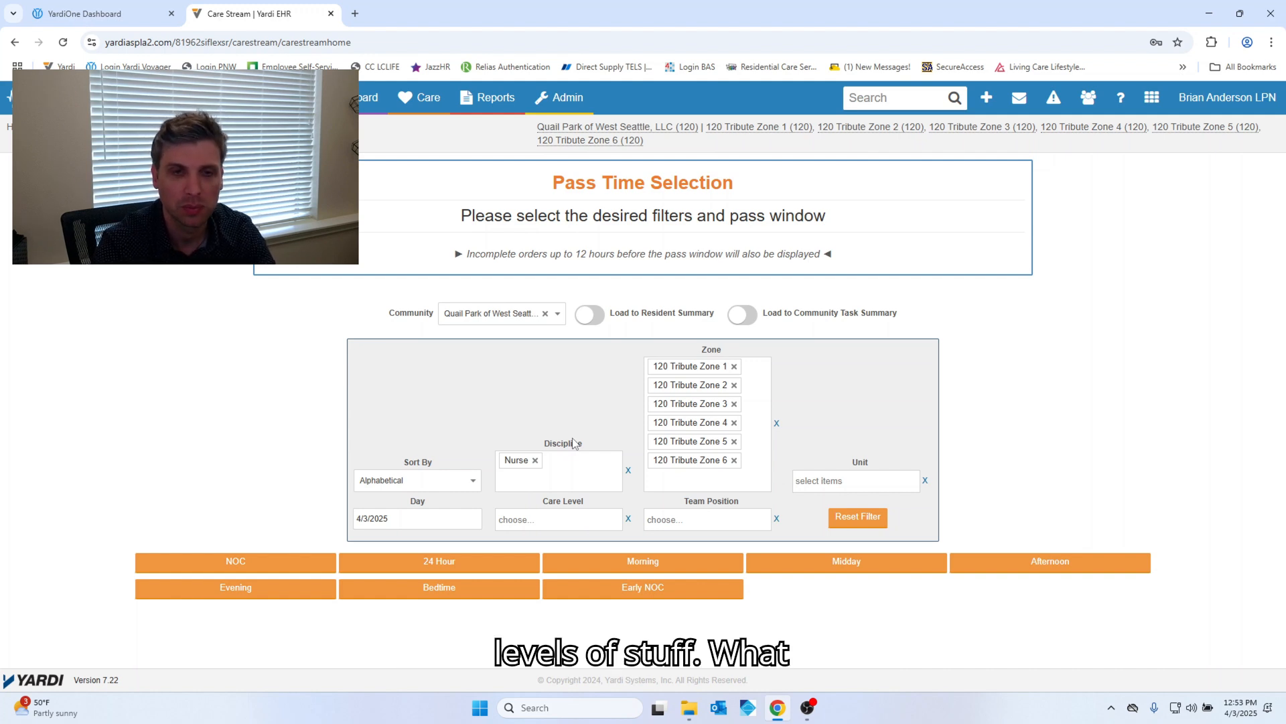
{"action": "left_click_drag", "start_coordinate": [583, 444], "coordinate": [541, 446]}
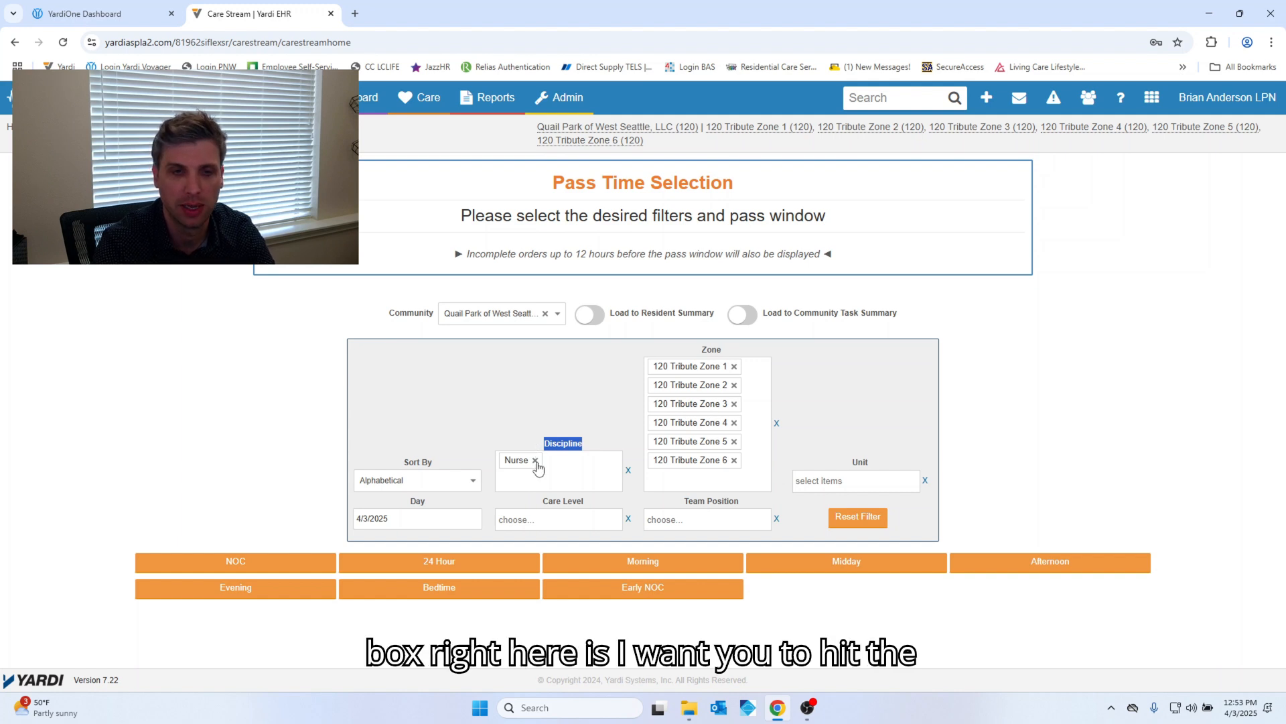
{"action": "left_click", "coordinate": [535, 460]}
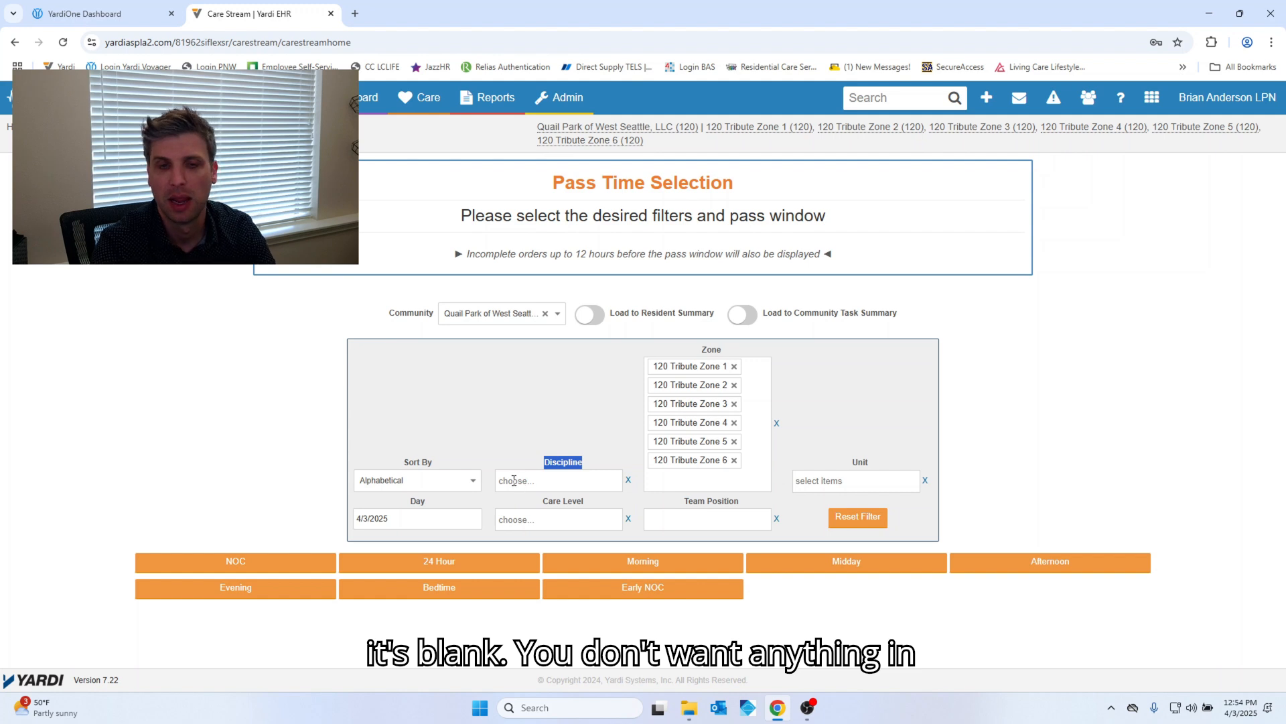
{"action": "left_click", "coordinate": [523, 430]}
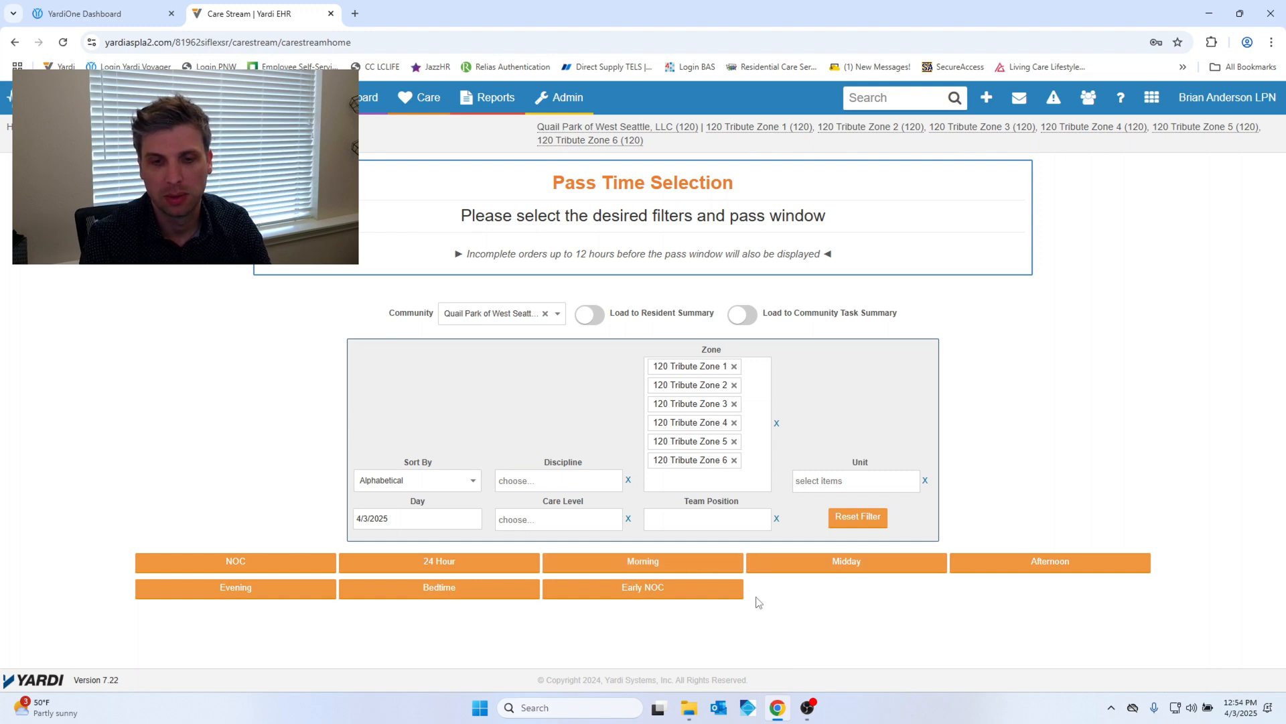
Open the Afternoon pass and select the first row's Dressing, Grooming/Personal Hygiene and Toileting tasks for charting
{"action": "mouse_move", "coordinate": [791, 567]}
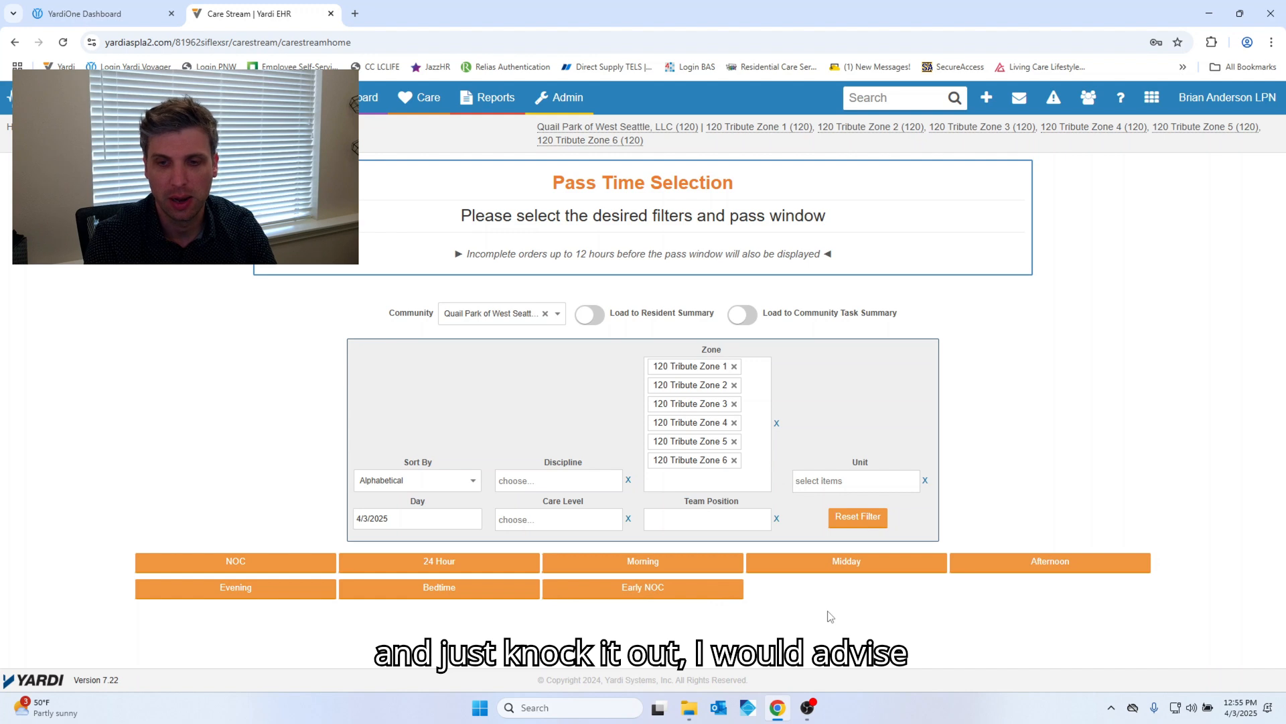
{"action": "left_click", "coordinate": [1058, 570]}
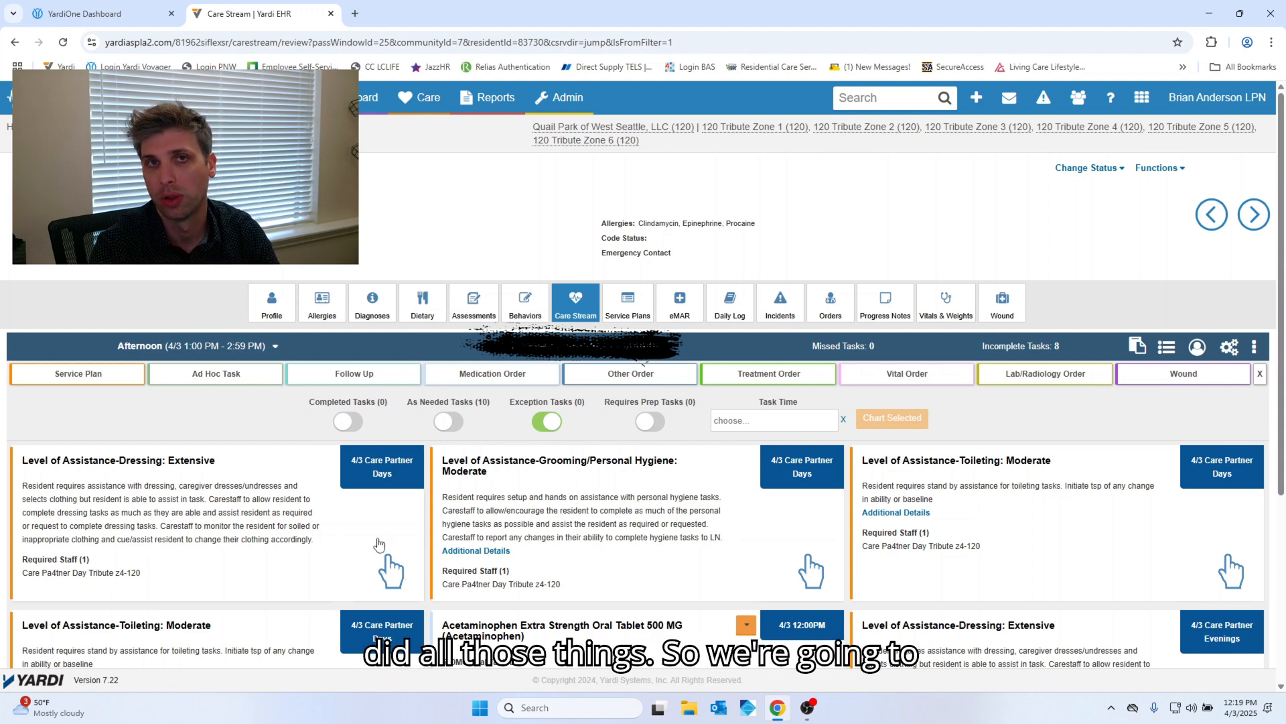
{"action": "left_click", "coordinate": [394, 573]}
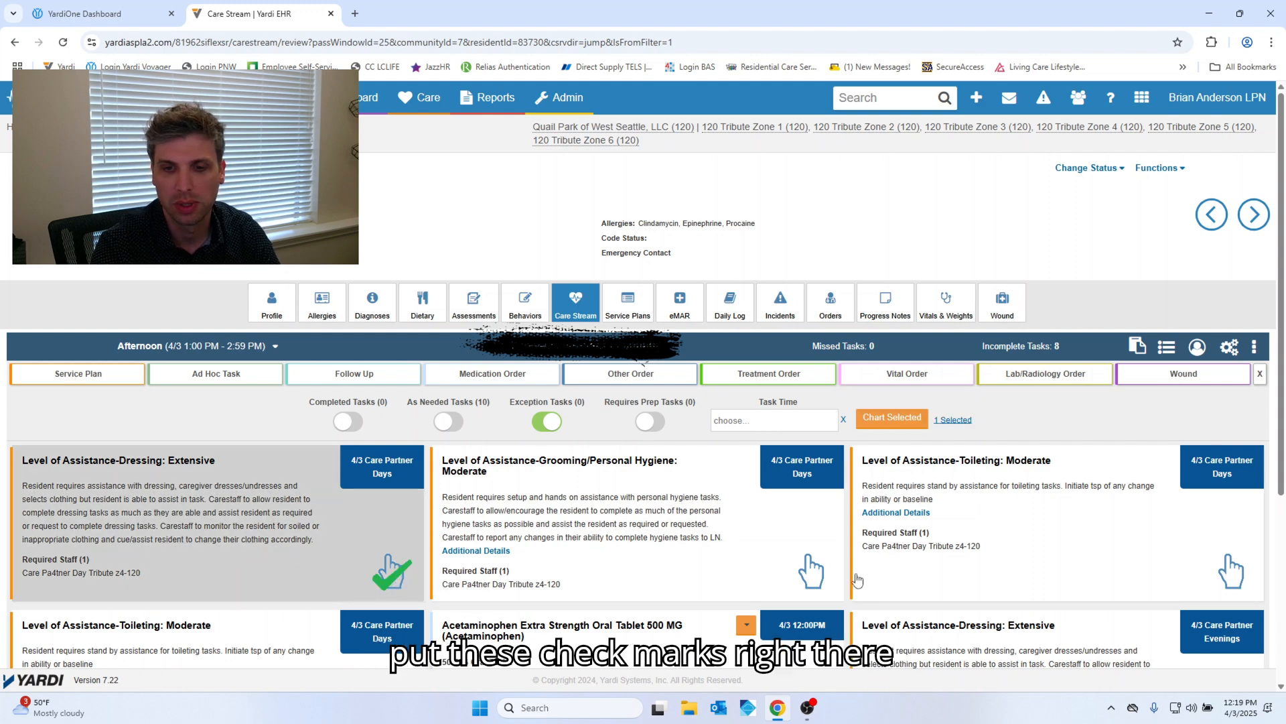
{"action": "left_click", "coordinate": [818, 578]}
{"action": "left_click", "coordinate": [1240, 580]}
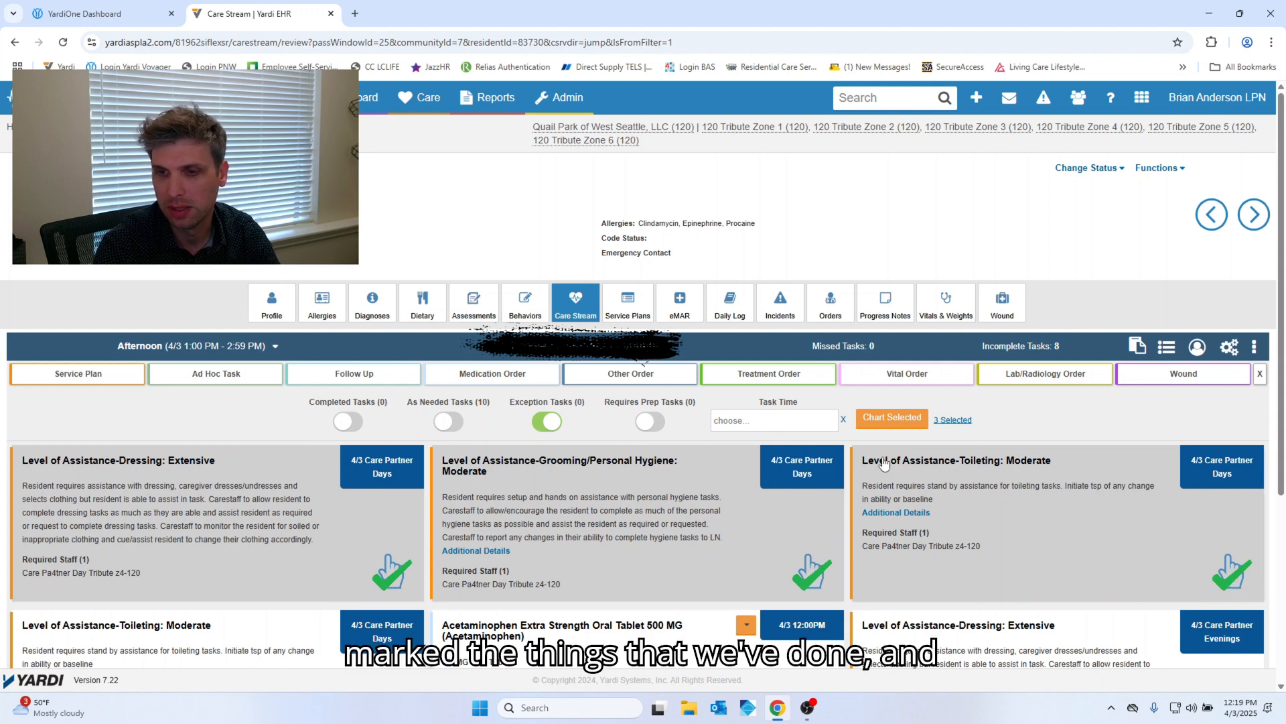
{"action": "left_click", "coordinate": [901, 422]}
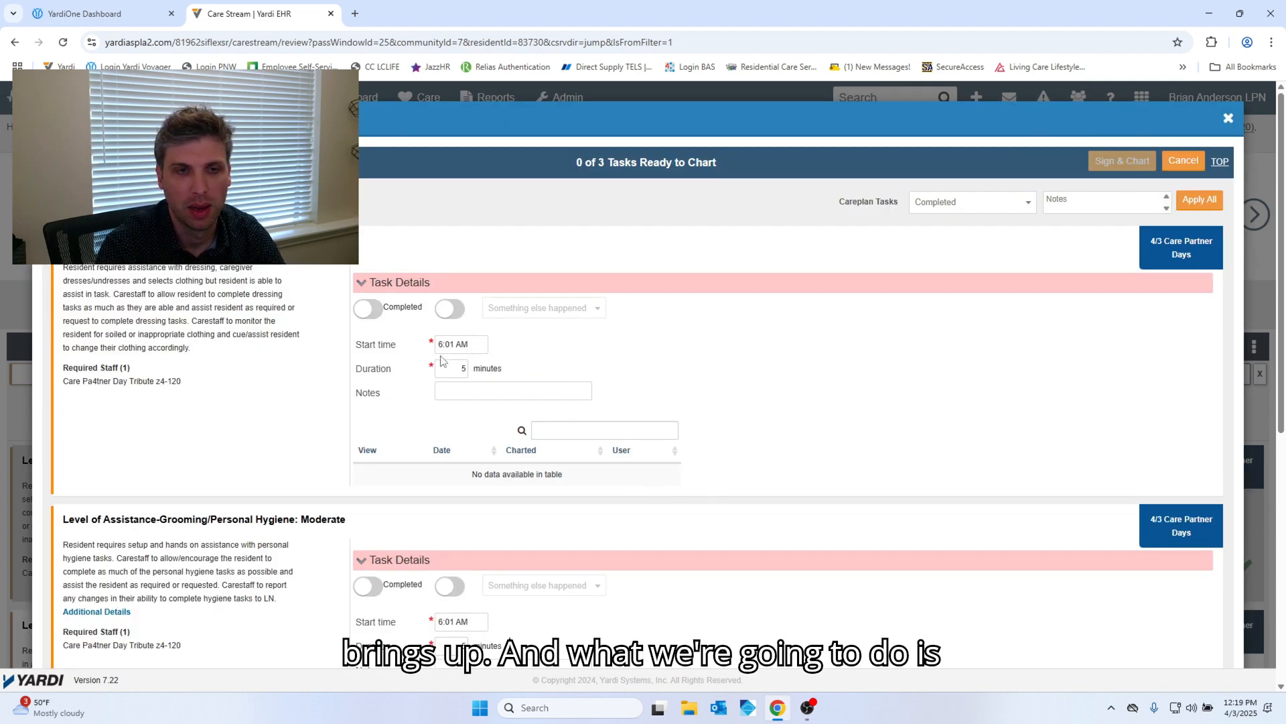
Mark the Level of Assistance-Dressing: Extensive task as completed
{"action": "scroll", "coordinate": [538, 437], "scroll_direction": "down", "scroll_amount": 1}
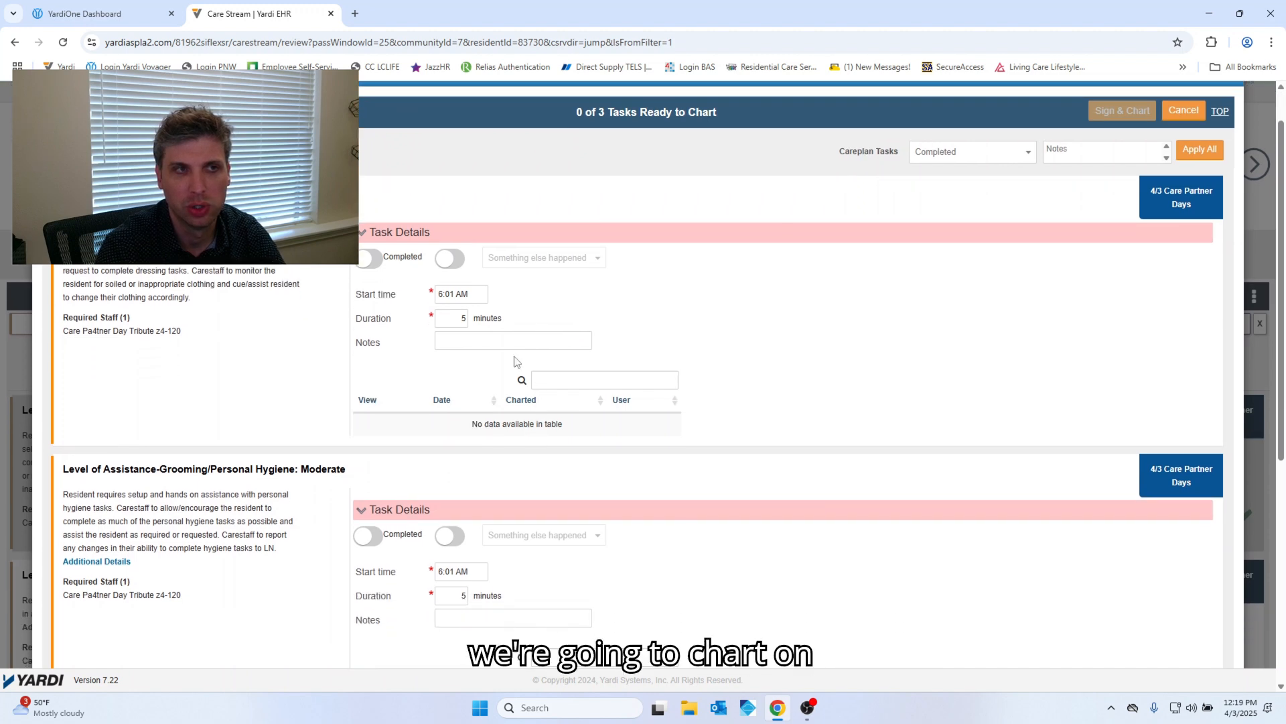
{"action": "scroll", "coordinate": [481, 346], "scroll_direction": "down", "scroll_amount": 1}
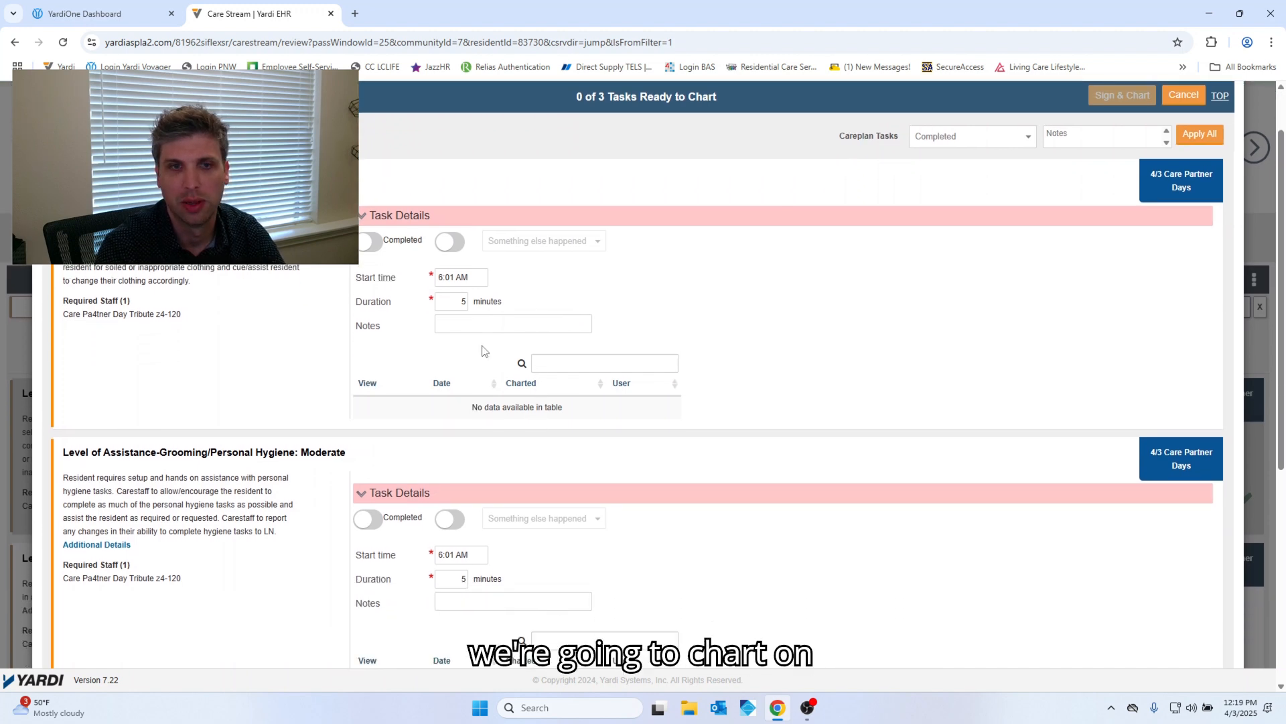
{"action": "left_click", "coordinate": [370, 245]}
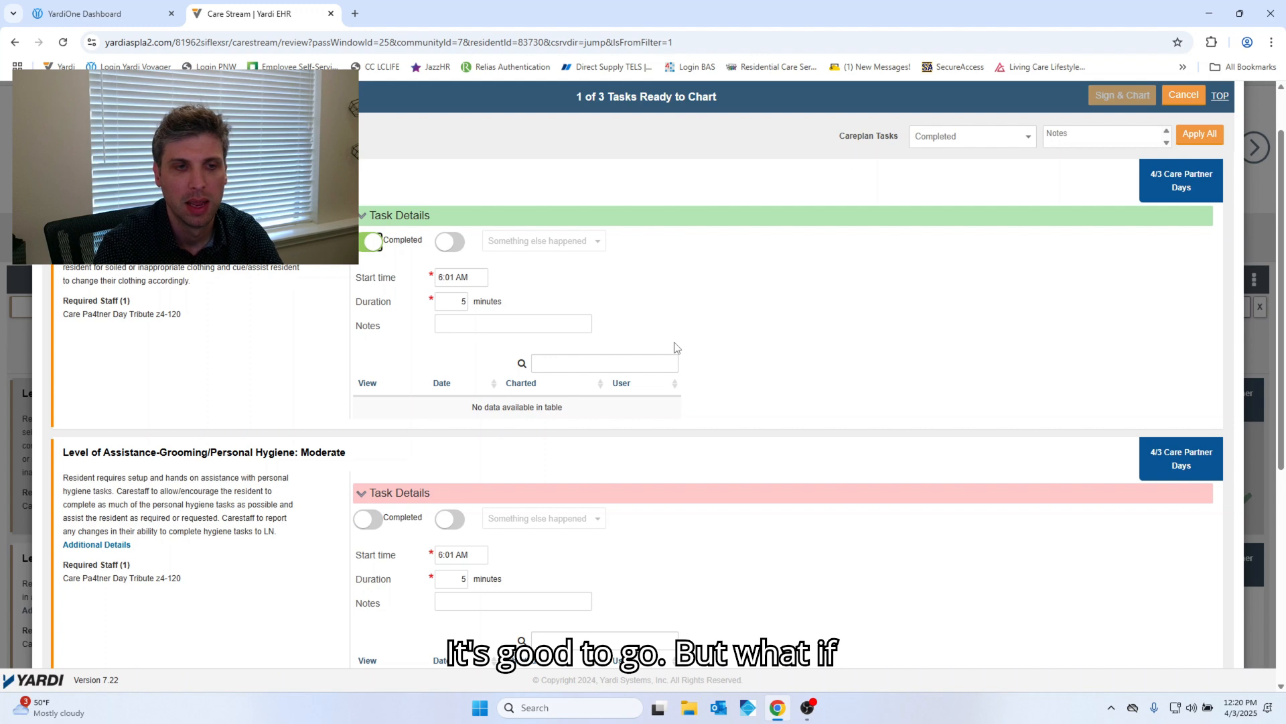
Flag the Level of Assistance-Grooming/Personal Hygiene: Moderate task as something else happened, with the note "Resident refused after several attempts nurse notified"
{"action": "scroll", "coordinate": [675, 347], "scroll_direction": "down", "scroll_amount": 1}
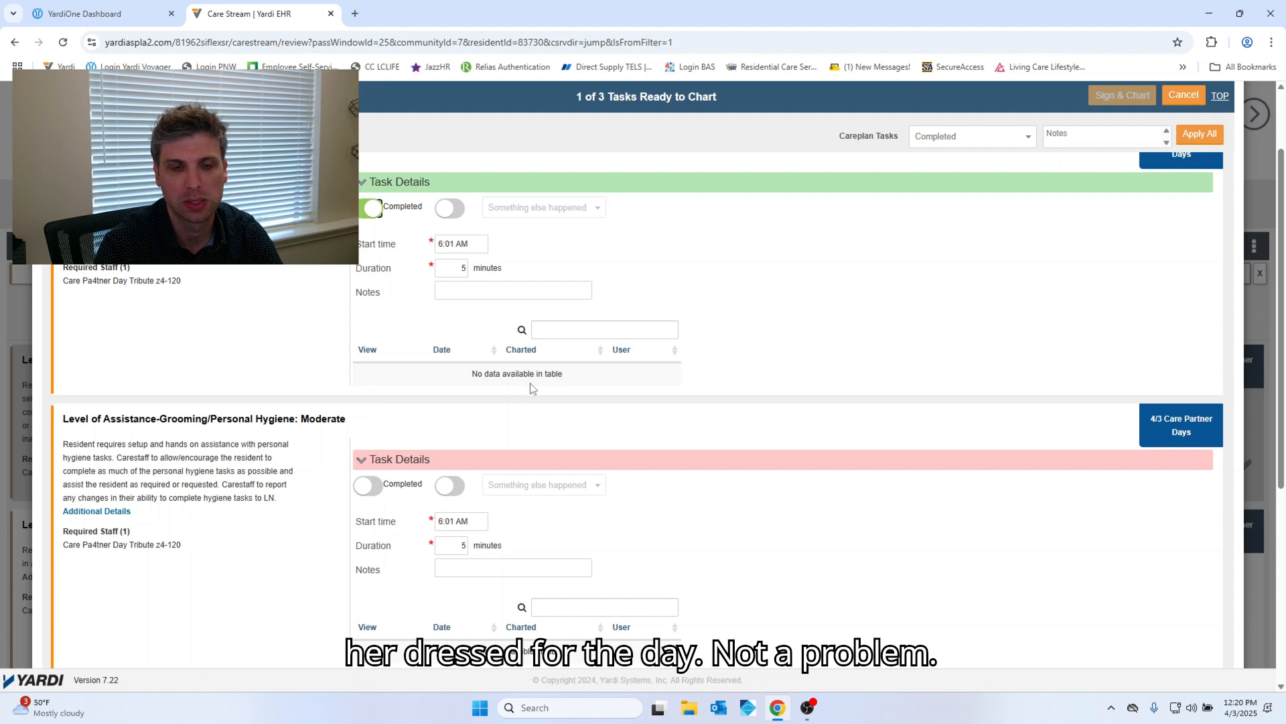
{"action": "left_click", "coordinate": [450, 488]}
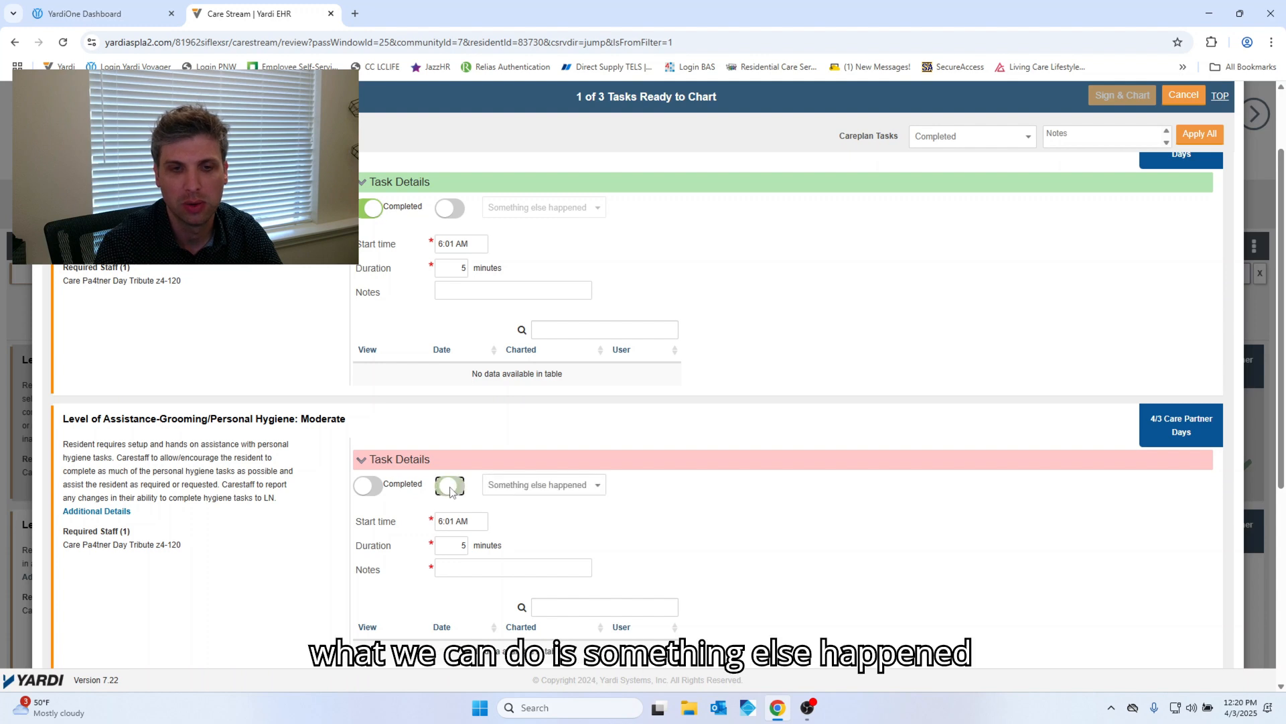
{"action": "left_click", "coordinate": [475, 563]}
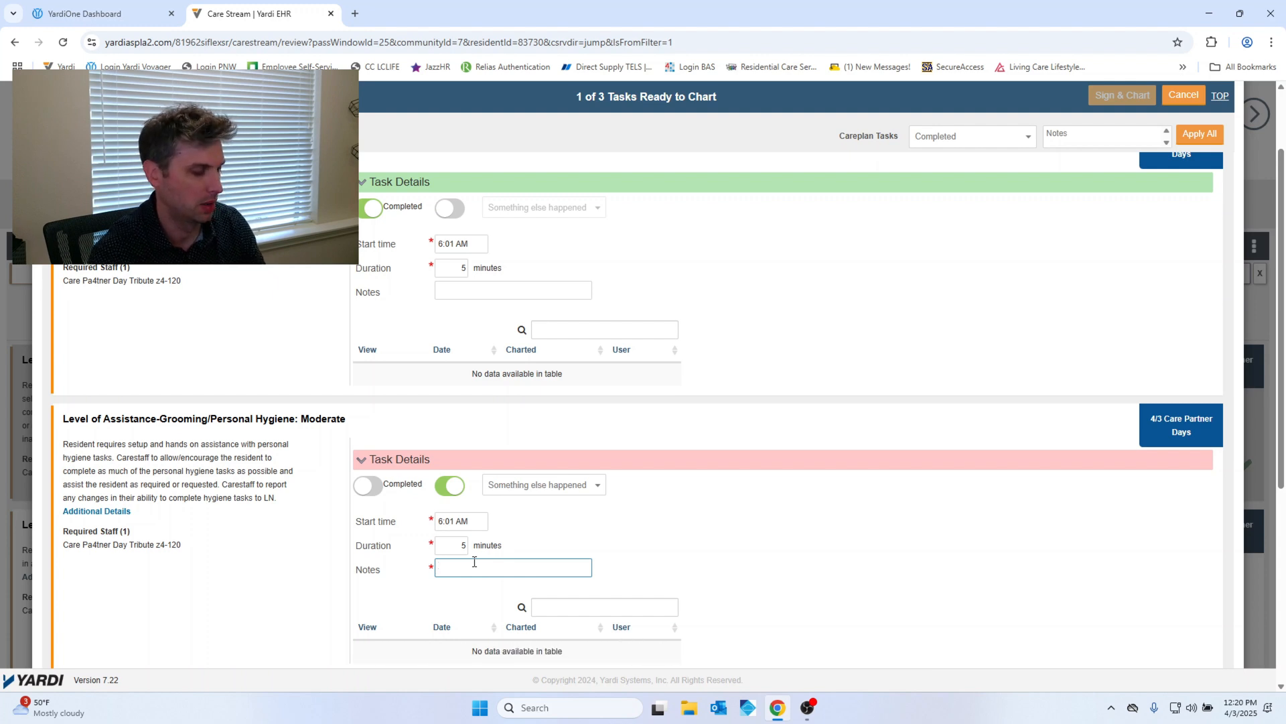
{"action": "type", "text": "Resident refused aft"}
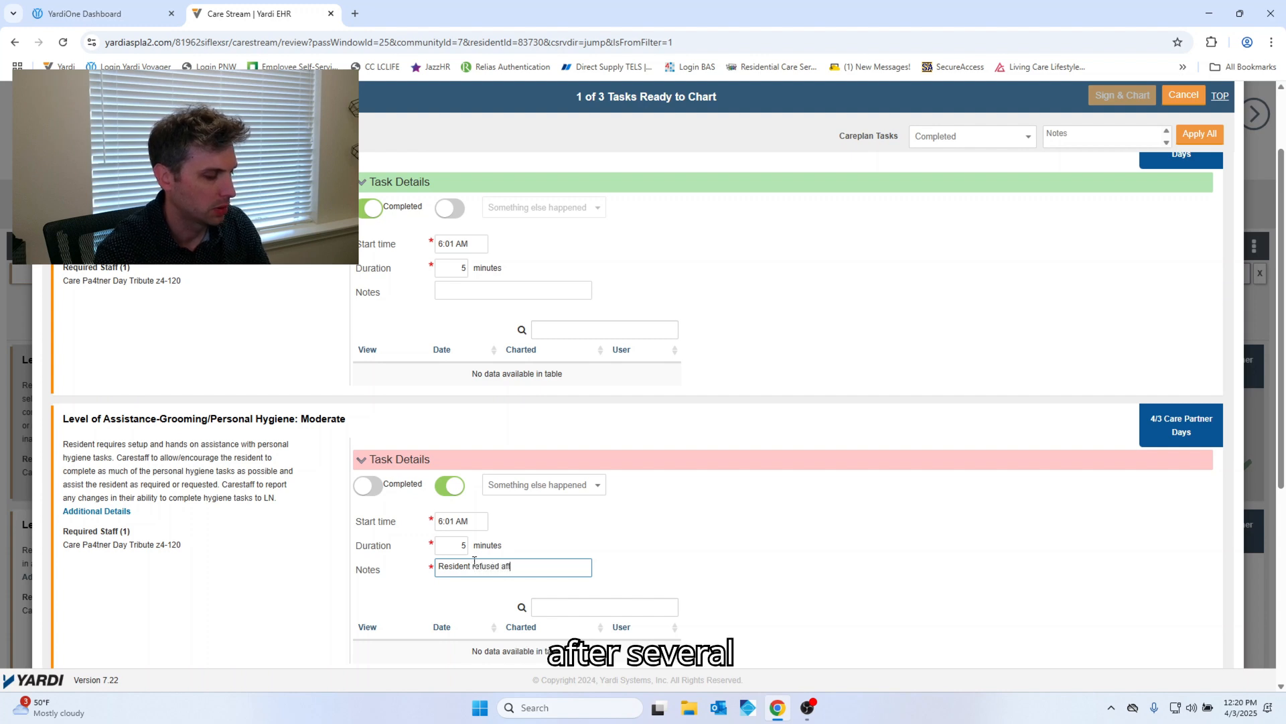
{"action": "type", "text": "er severa"}
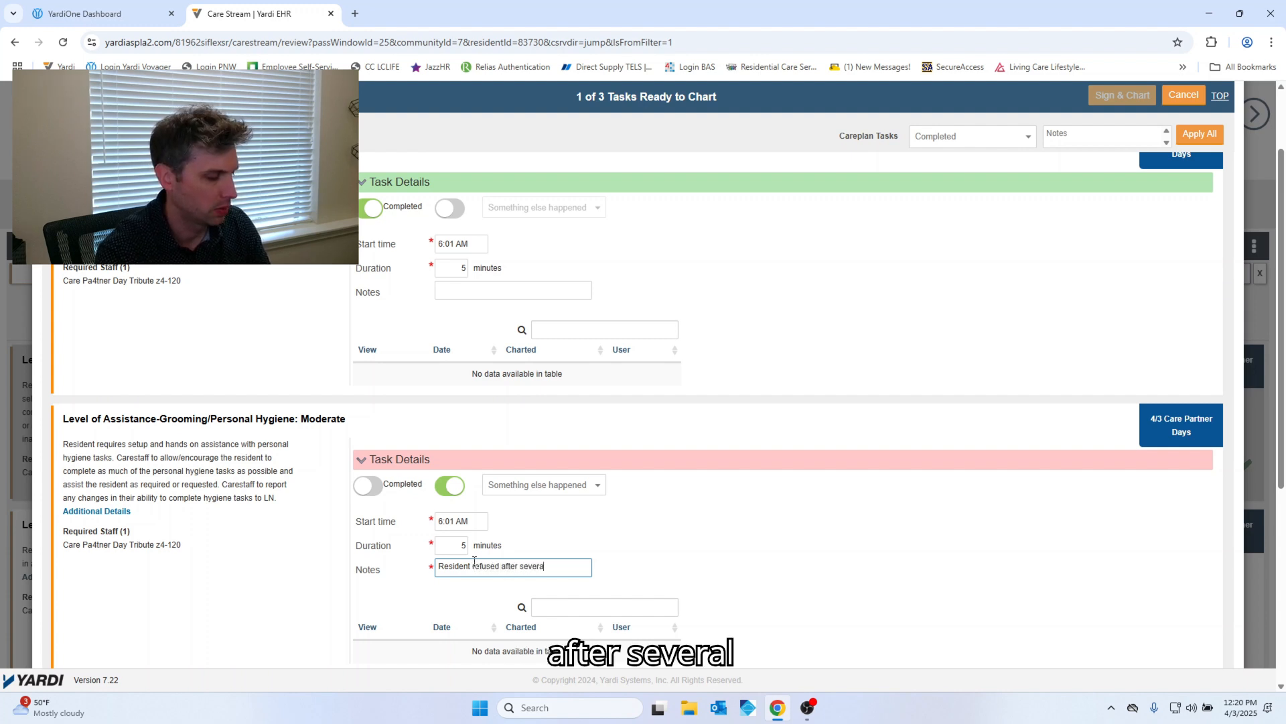
{"action": "type", "text": "l attempt"}
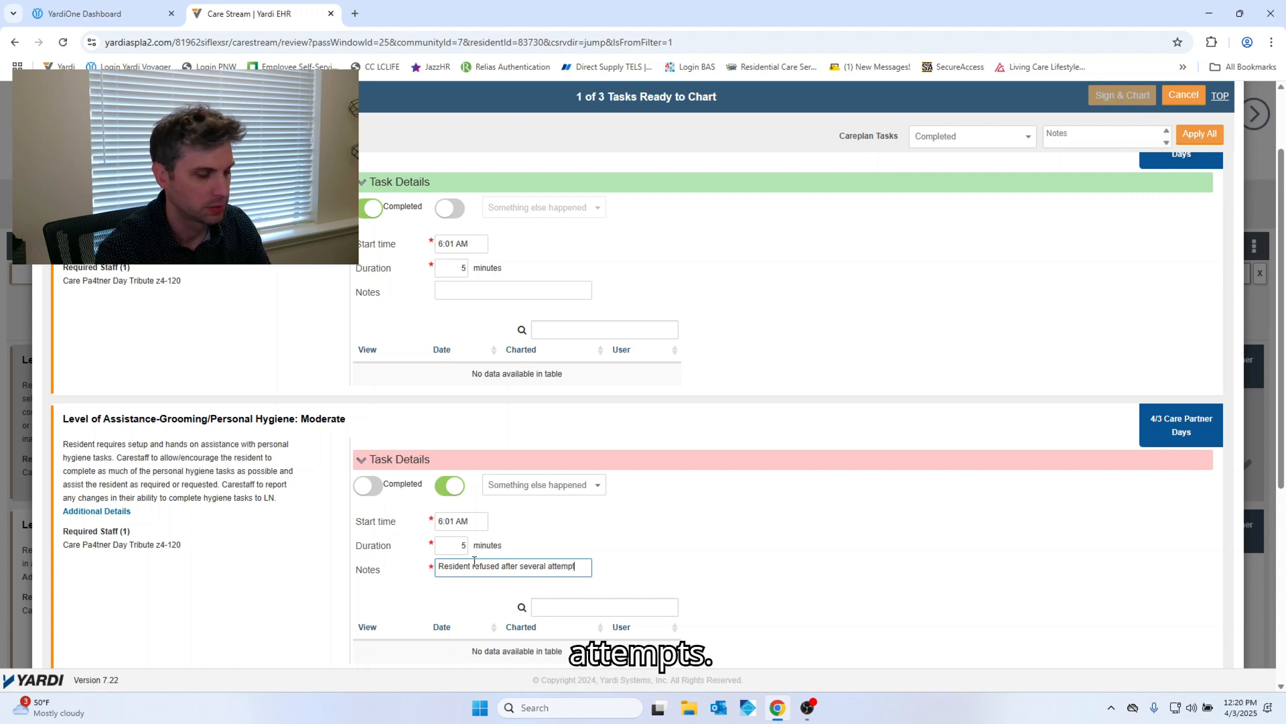
{"action": "type", "text": "s "}
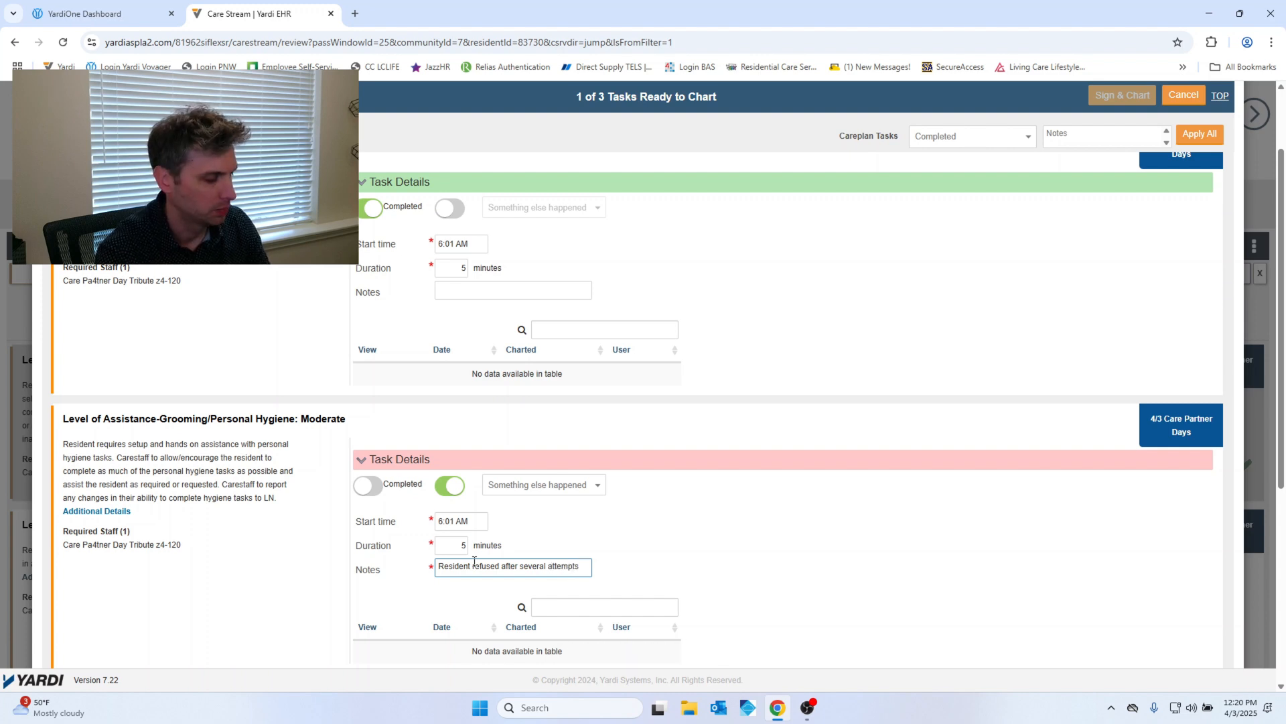
{"action": "type", "text": "nurse"}
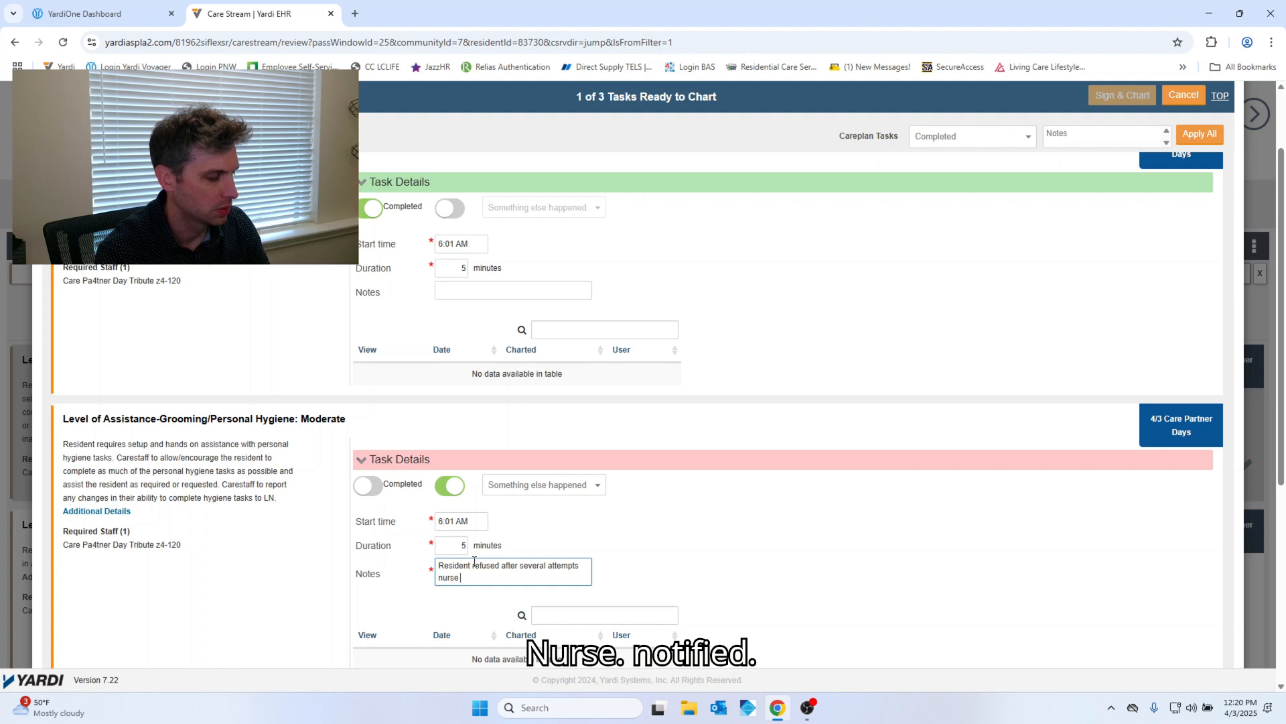
{"action": "type", "text": " noti"}
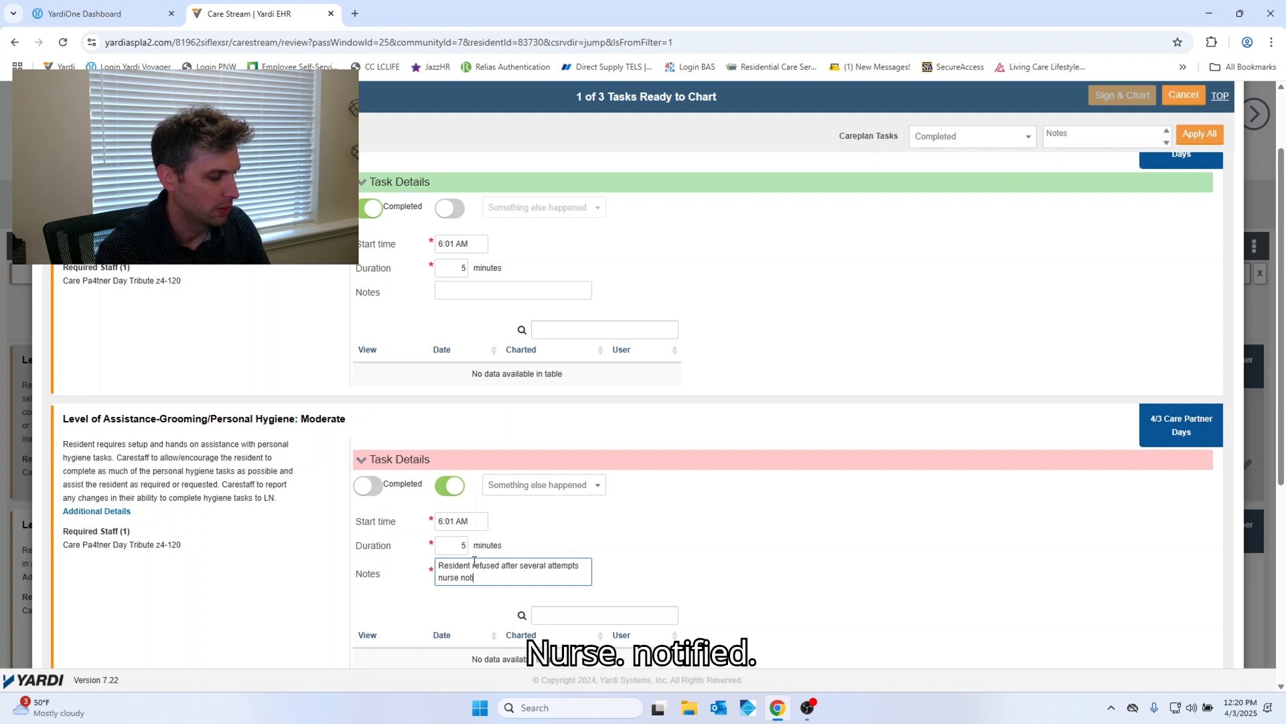
{"action": "type", "text": "fied"}
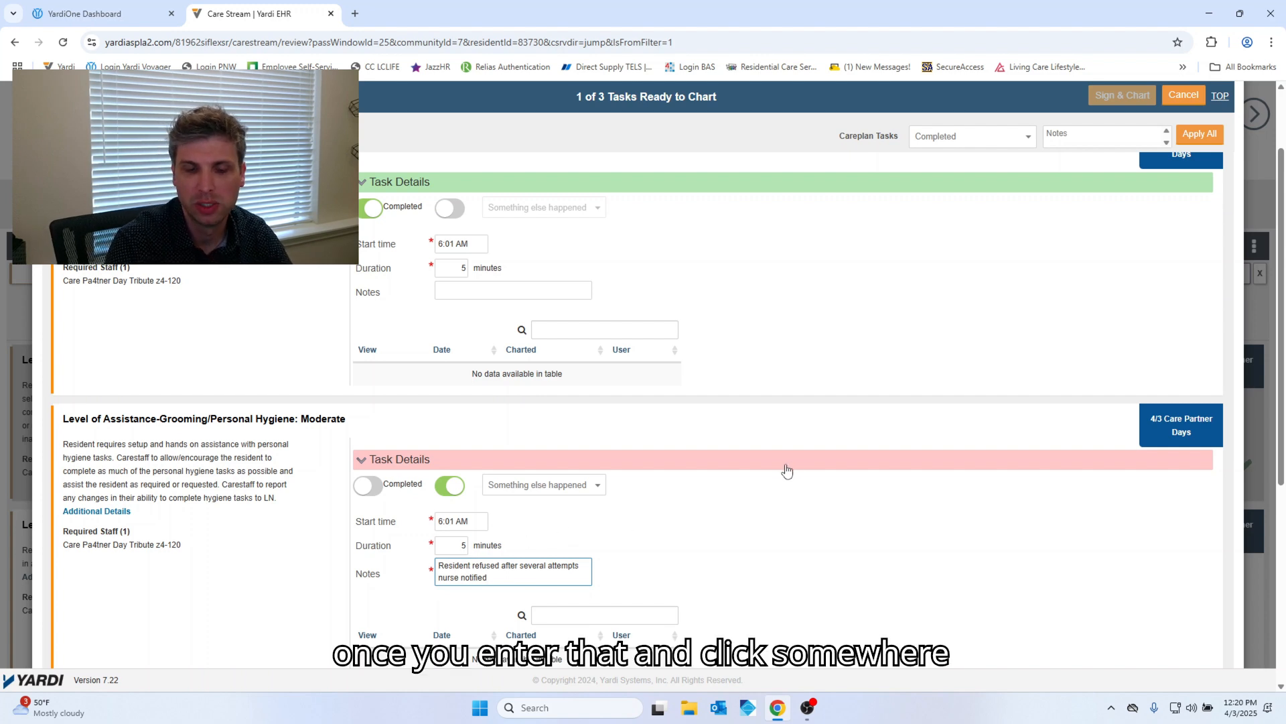
{"action": "left_click", "coordinate": [668, 440]}
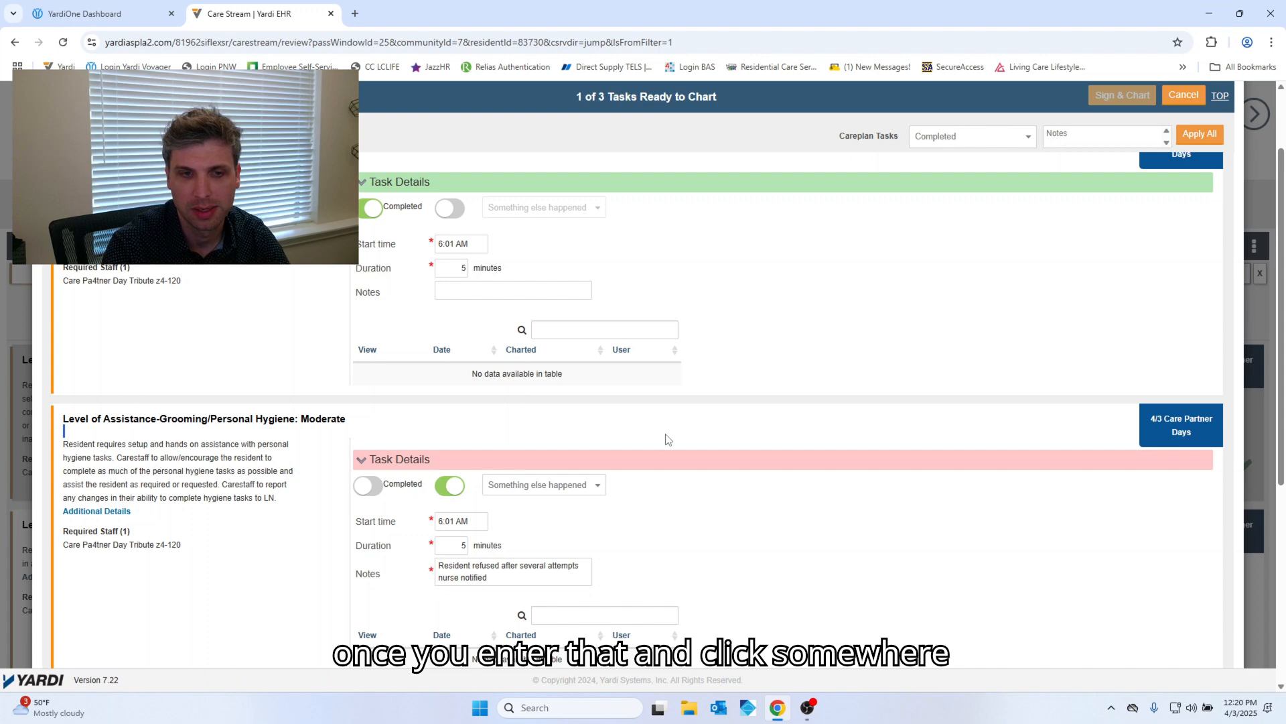
Choose Resident refused as the reason the Grooming/Personal Hygiene task was not completed
{"action": "scroll", "coordinate": [575, 544], "scroll_direction": "down", "scroll_amount": 3}
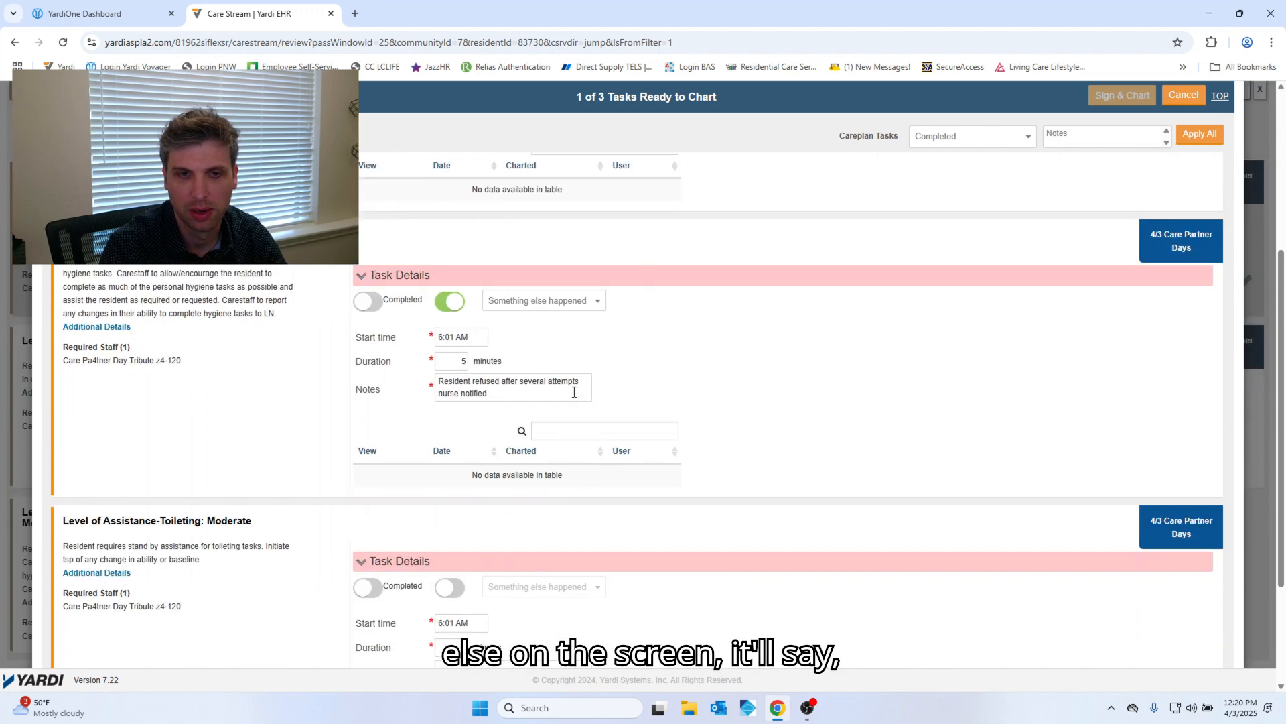
{"action": "left_click", "coordinate": [542, 392]}
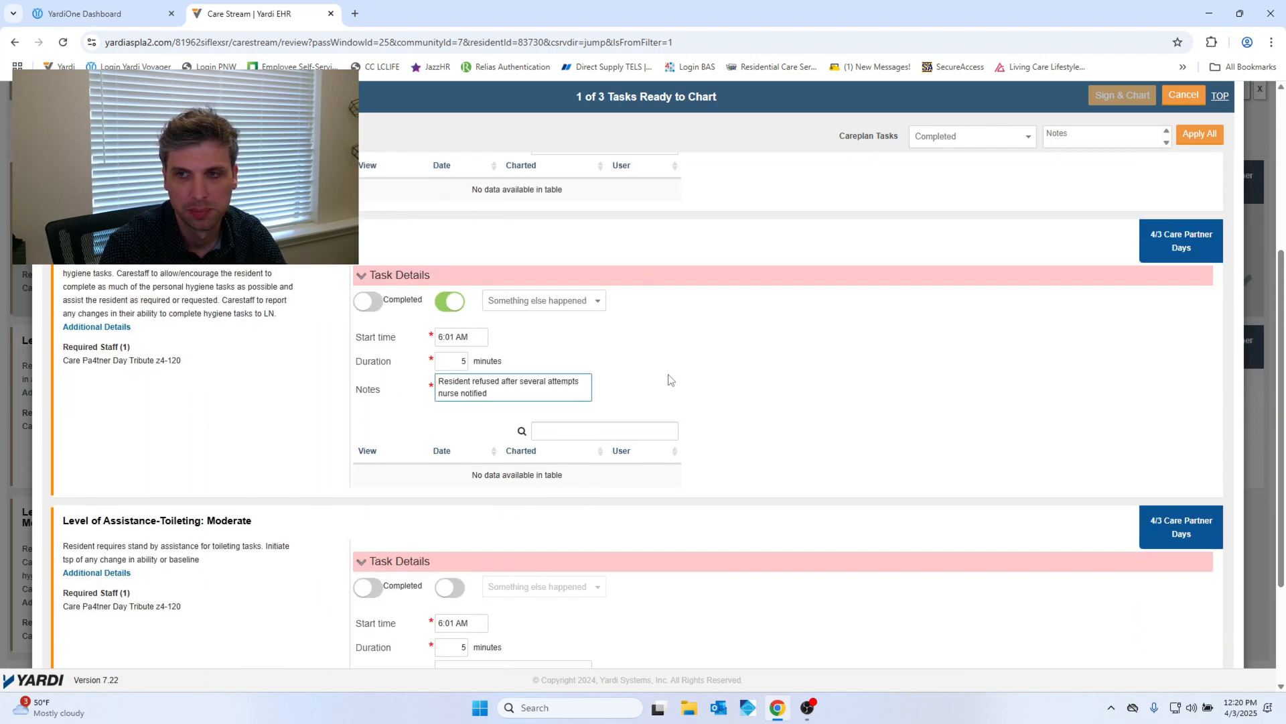
{"action": "left_click", "coordinate": [675, 400]}
{"action": "left_click", "coordinate": [566, 301]}
{"action": "left_click", "coordinate": [570, 353]}
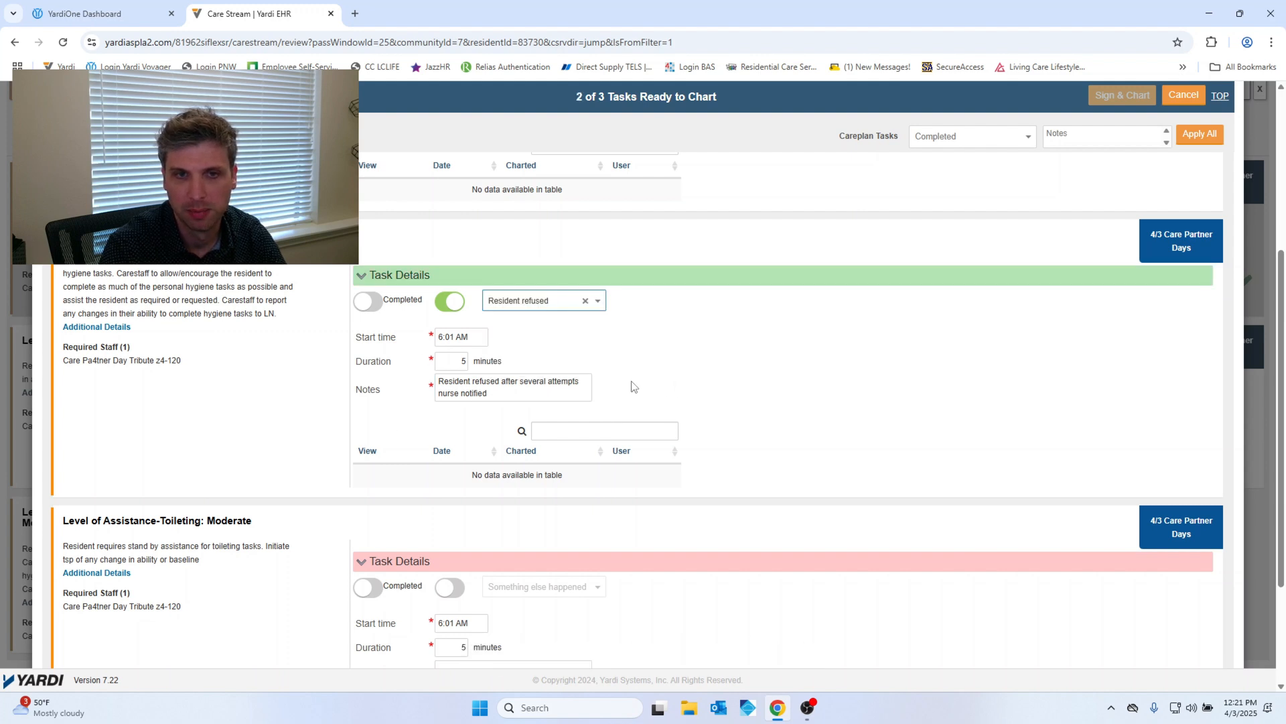
{"action": "left_click", "coordinate": [496, 393]}
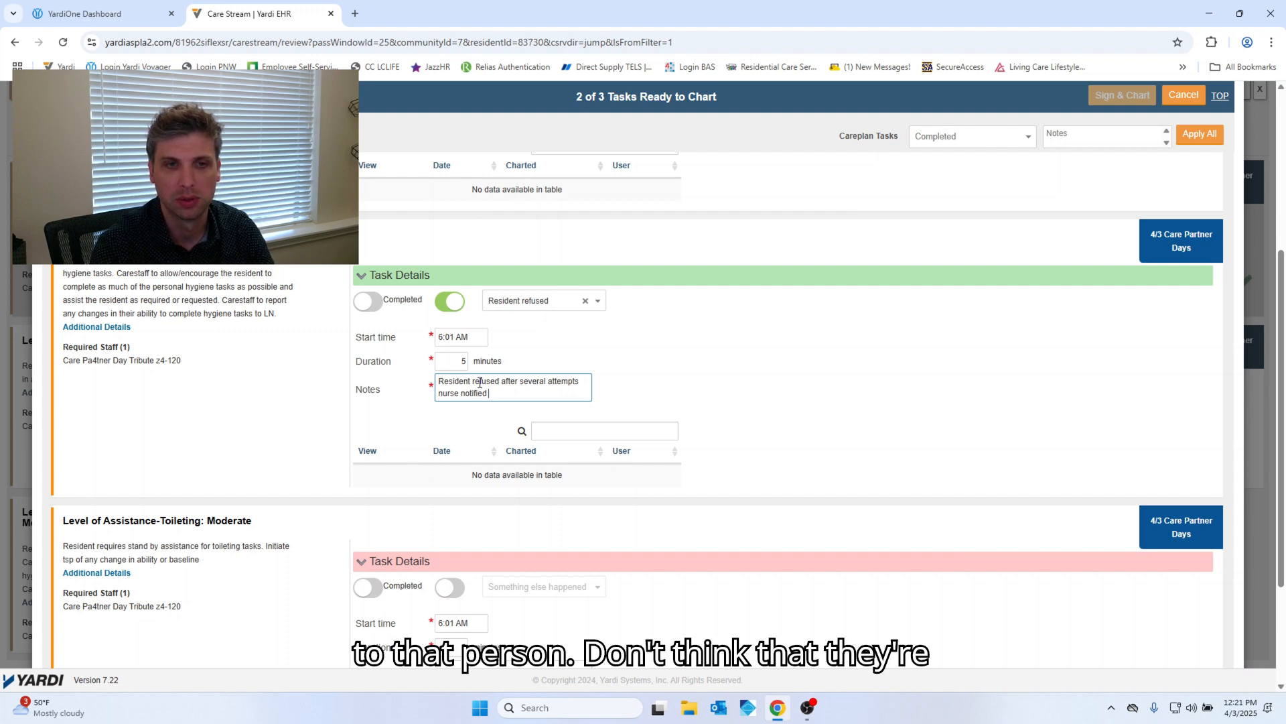
{"action": "triple_click", "coordinate": [512, 392]}
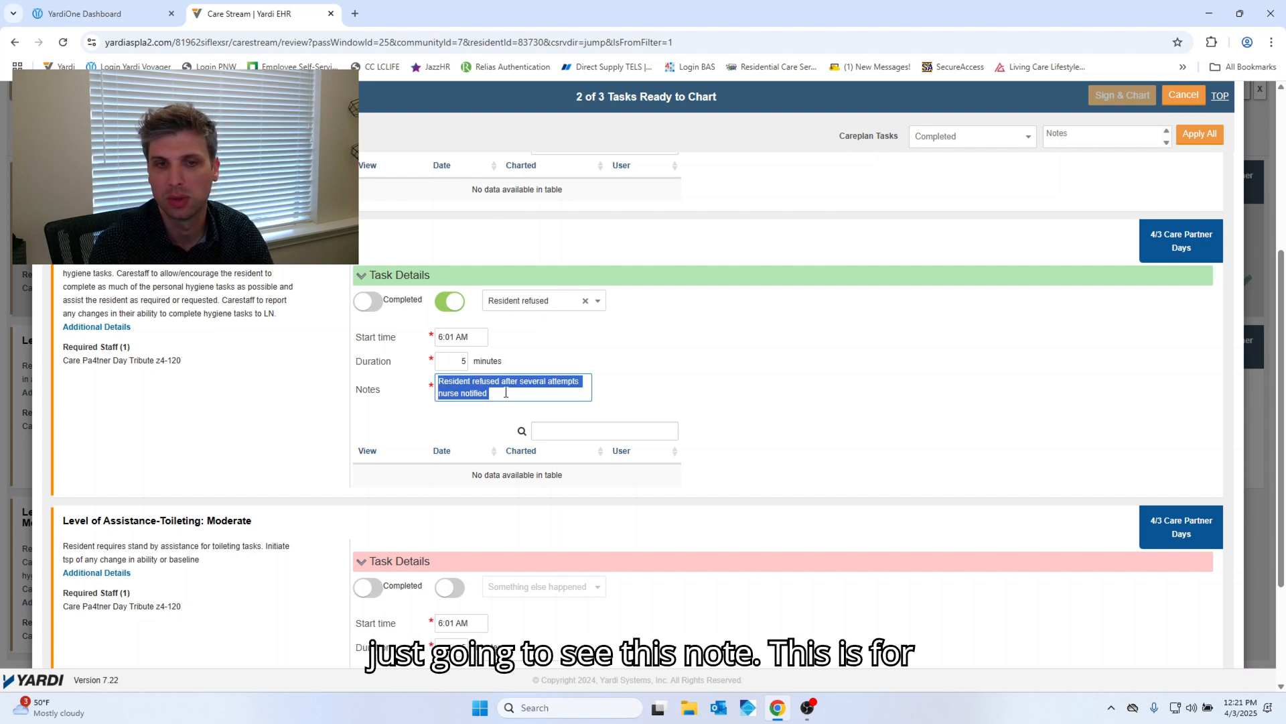
{"action": "left_click", "coordinate": [648, 388]}
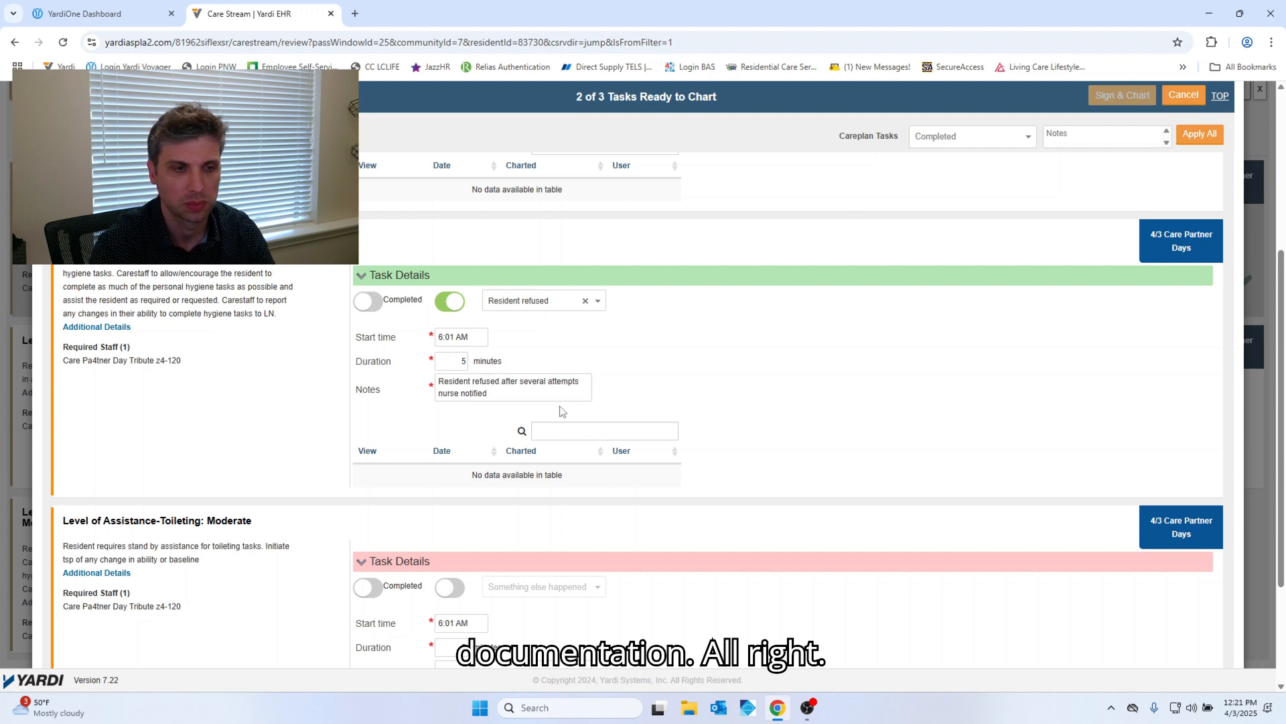
Mark the Level of Assistance-Toileting: Moderate task as completed
{"action": "scroll", "coordinate": [566, 410], "scroll_direction": "down", "scroll_amount": 1}
{"action": "scroll", "coordinate": [543, 407], "scroll_direction": "down", "scroll_amount": 2}
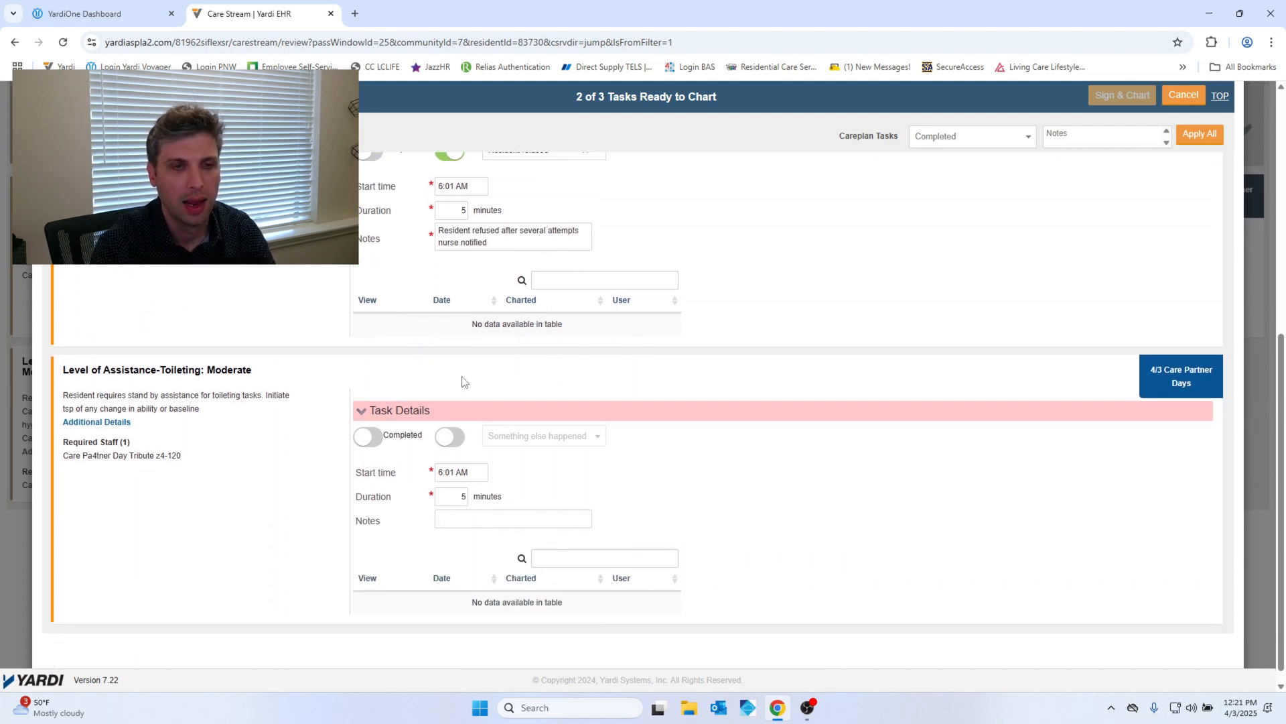
{"action": "left_click", "coordinate": [371, 438]}
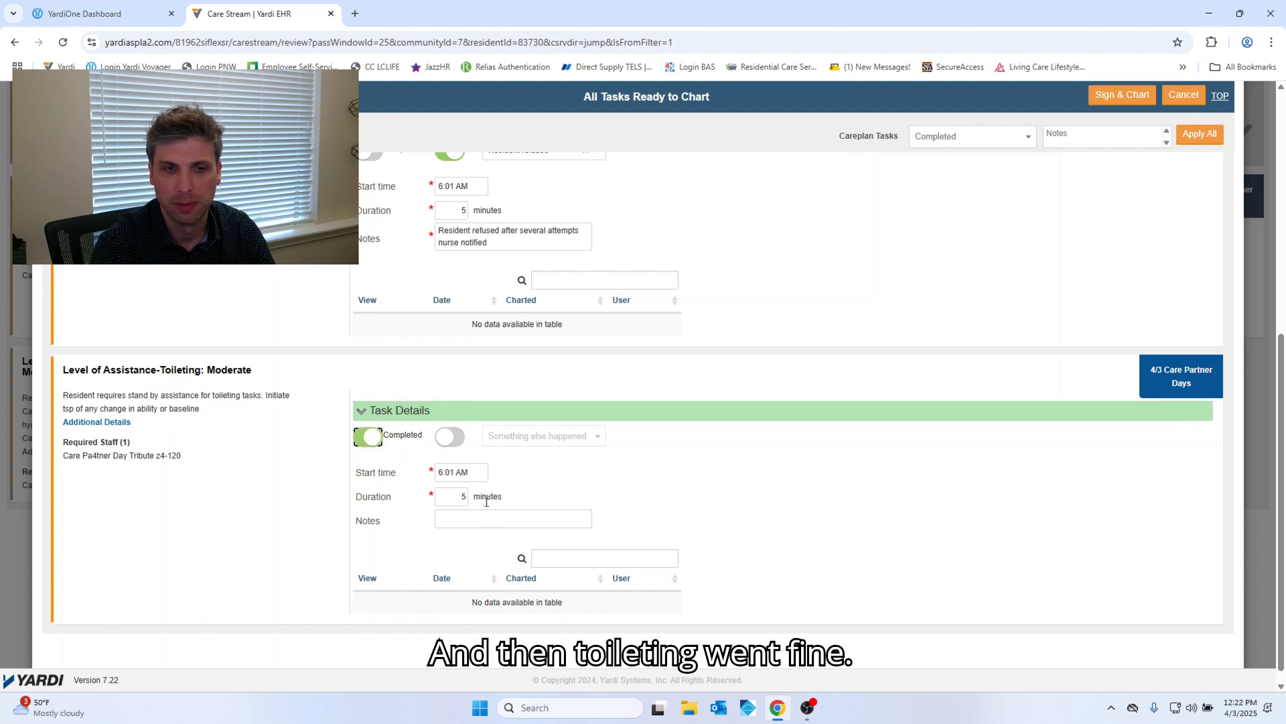
Set the Toileting task's start time to 9:01 AM
{"action": "left_click", "coordinate": [459, 471]}
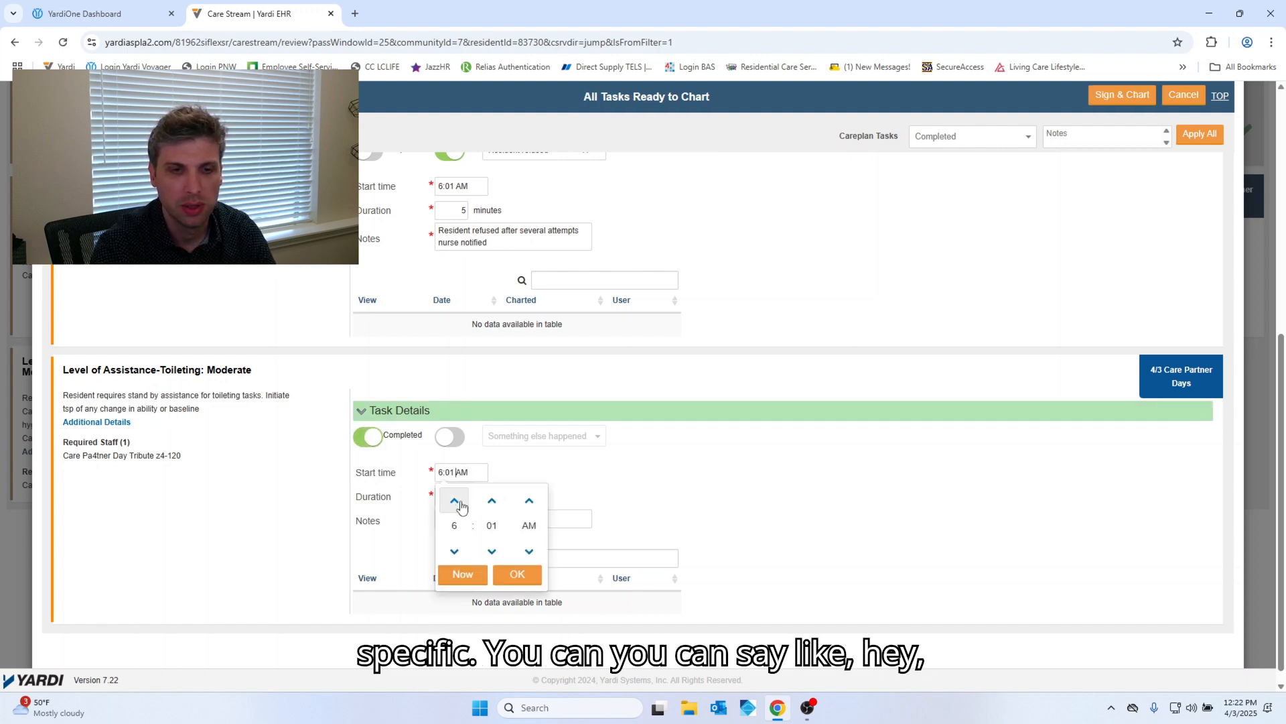
{"action": "left_click", "coordinate": [455, 502]}
{"action": "left_click", "coordinate": [455, 501]}
{"action": "left_click", "coordinate": [455, 501]}
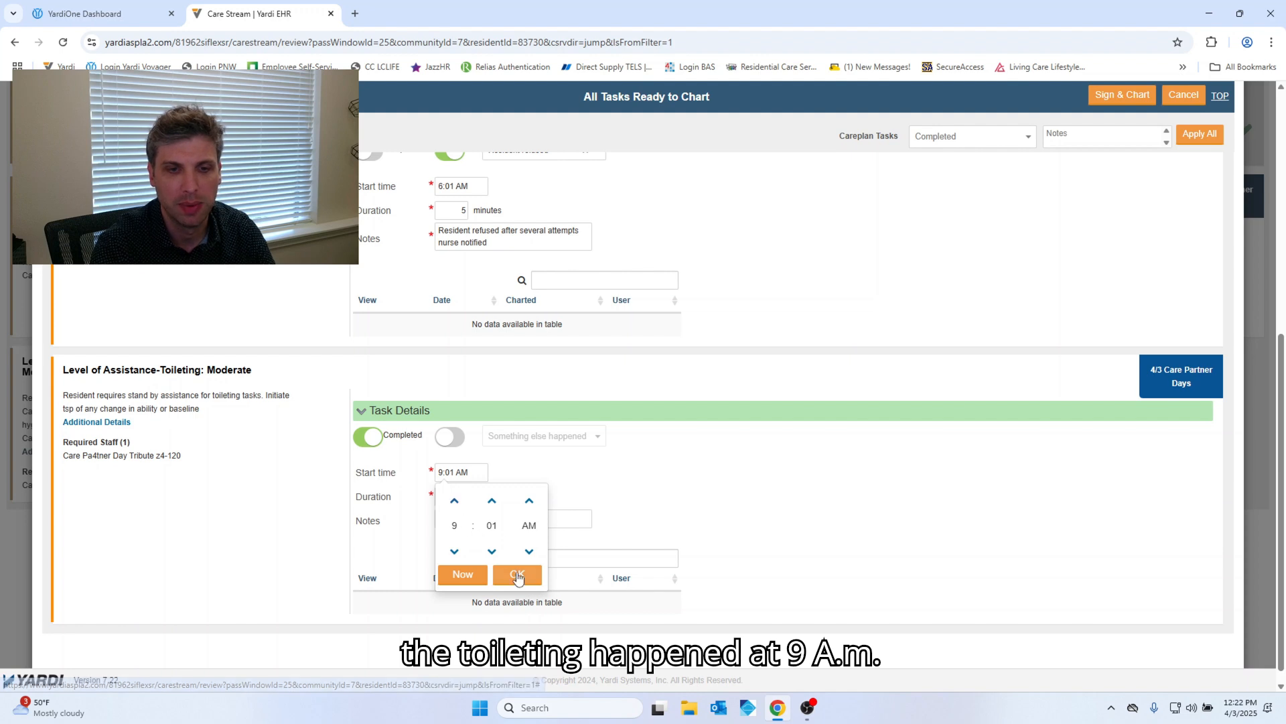
{"action": "left_click", "coordinate": [512, 576]}
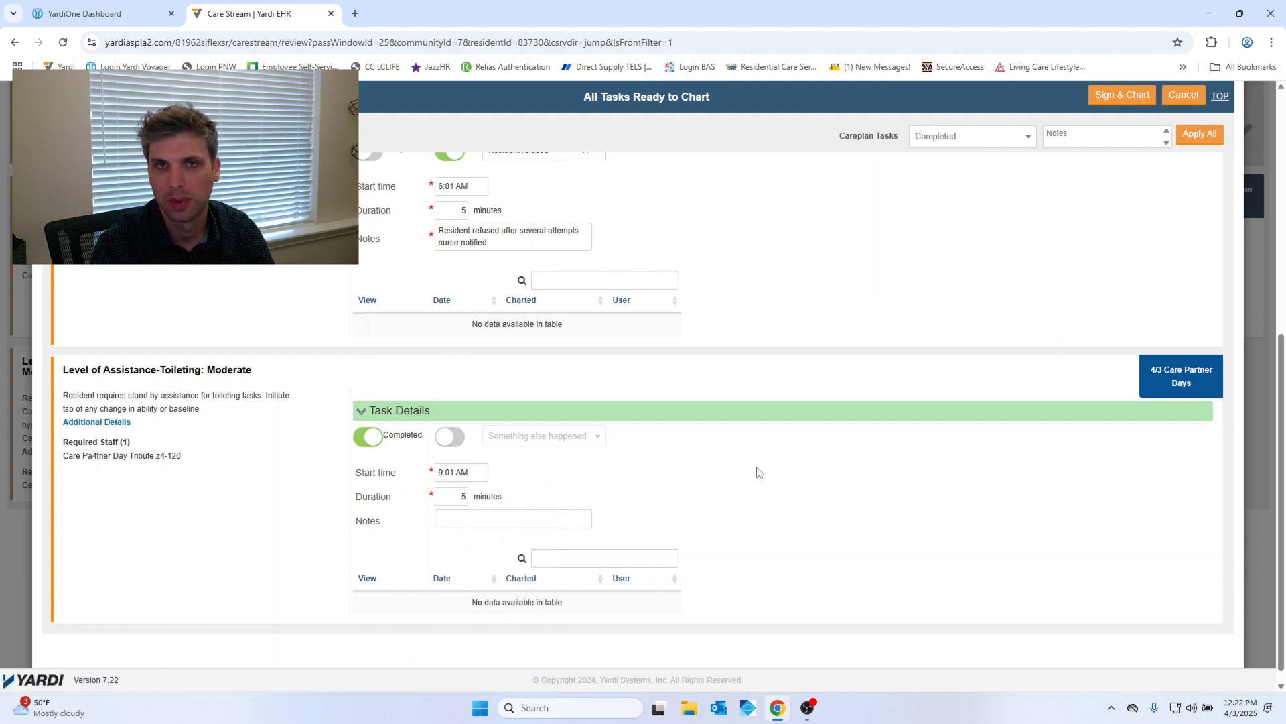
Change the Toileting task's start time to 10:01 AM
{"action": "left_click", "coordinate": [458, 472]}
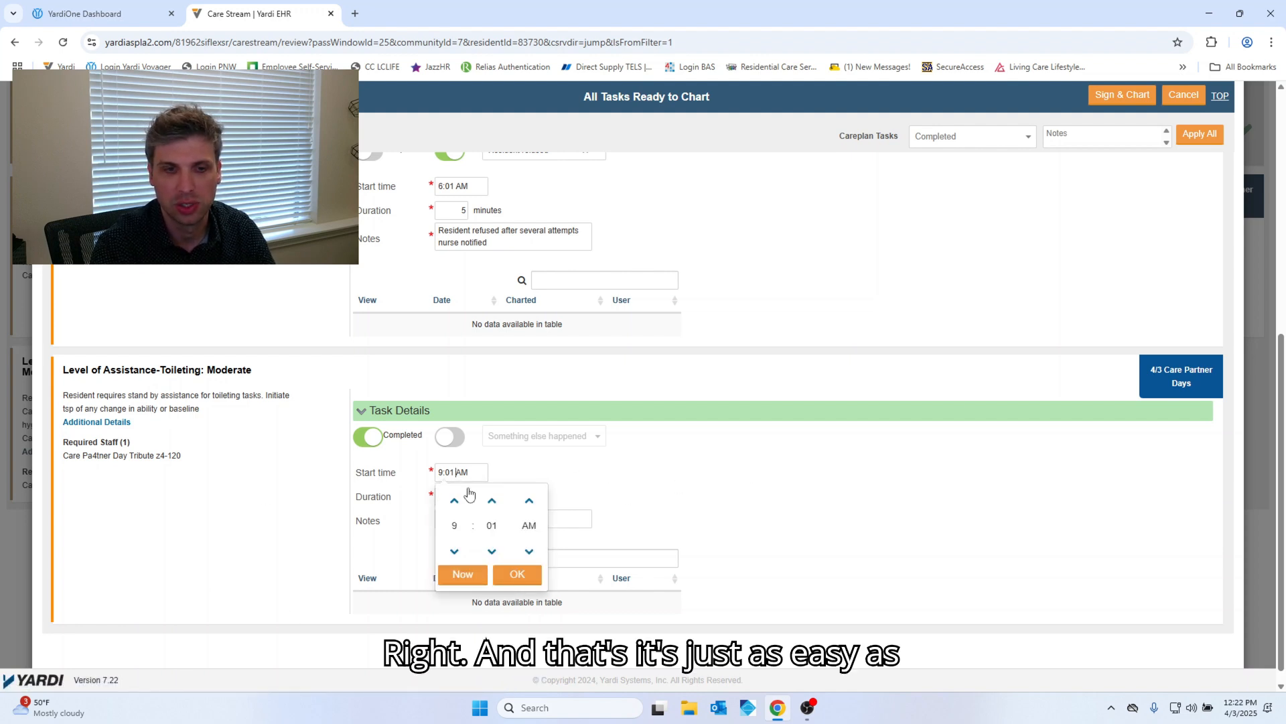
{"action": "left_click", "coordinate": [455, 501]}
{"action": "left_click", "coordinate": [520, 577]}
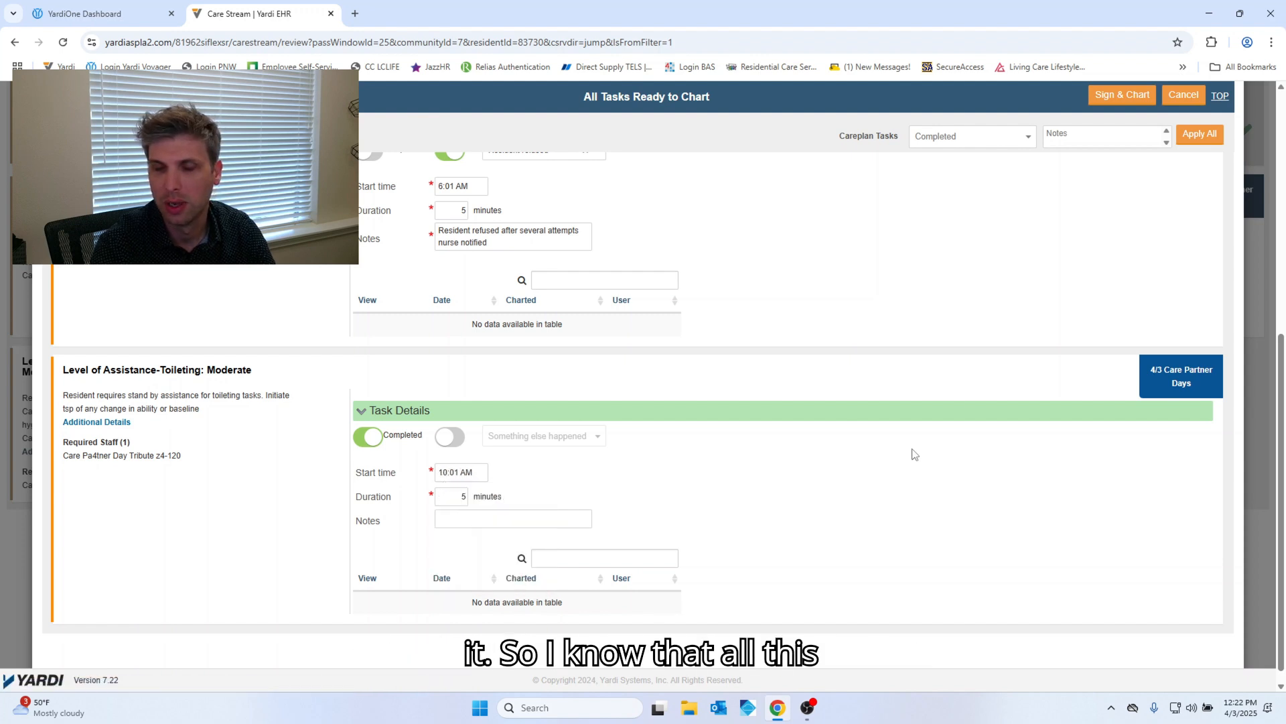
{"action": "left_click", "coordinate": [463, 471]}
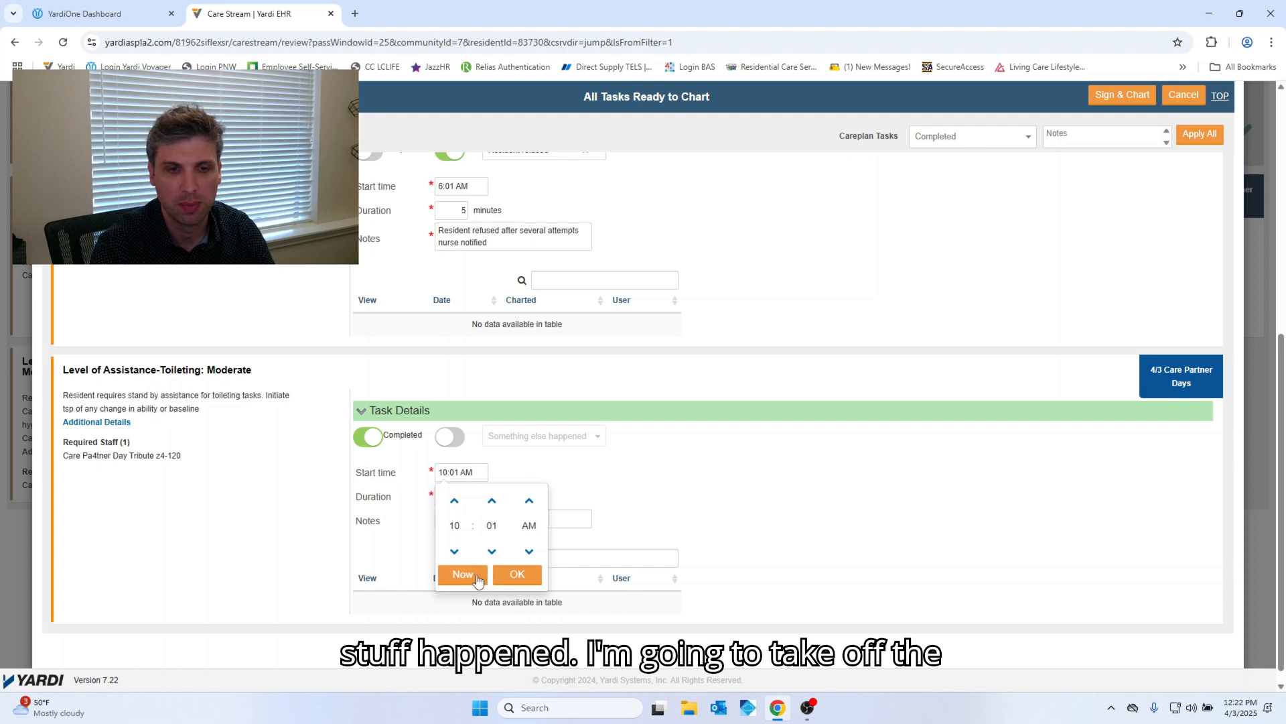
{"action": "left_click", "coordinate": [453, 437]}
{"action": "left_click", "coordinate": [369, 437]}
{"action": "left_click", "coordinate": [476, 471]}
{"action": "left_click", "coordinate": [528, 471]}
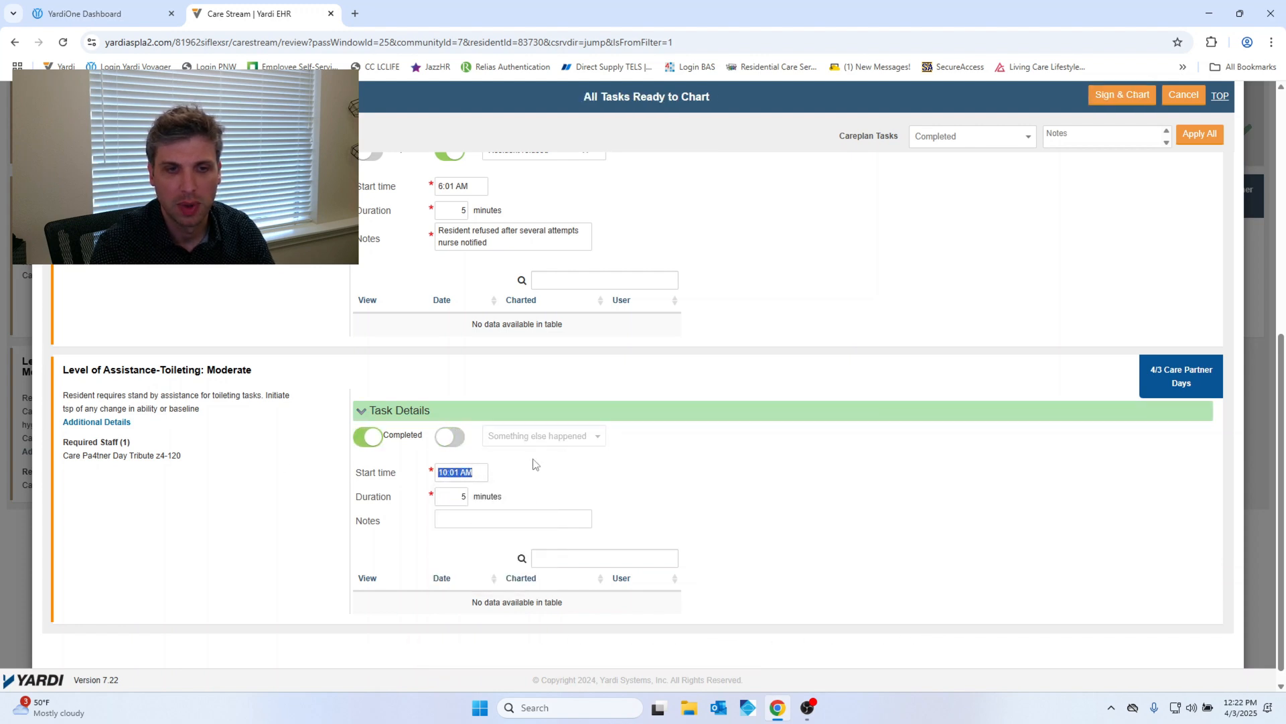
{"action": "left_click", "coordinate": [737, 429]}
Sign and chart all the prepared tasks, entering the signature PIN in the Digital Signature dialog and saving it
{"action": "scroll", "coordinate": [907, 394], "scroll_direction": "up", "scroll_amount": 1}
{"action": "scroll", "coordinate": [906, 396], "scroll_direction": "up", "scroll_amount": 5}
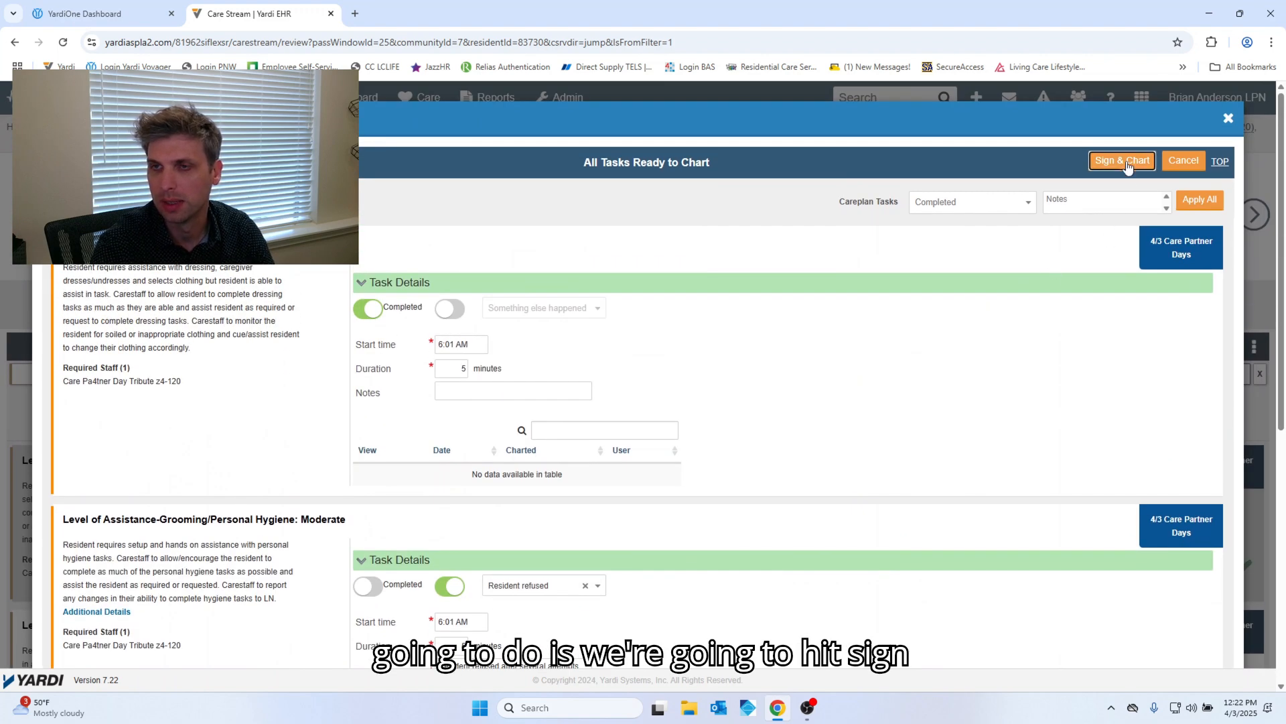
{"action": "left_click", "coordinate": [1122, 161]}
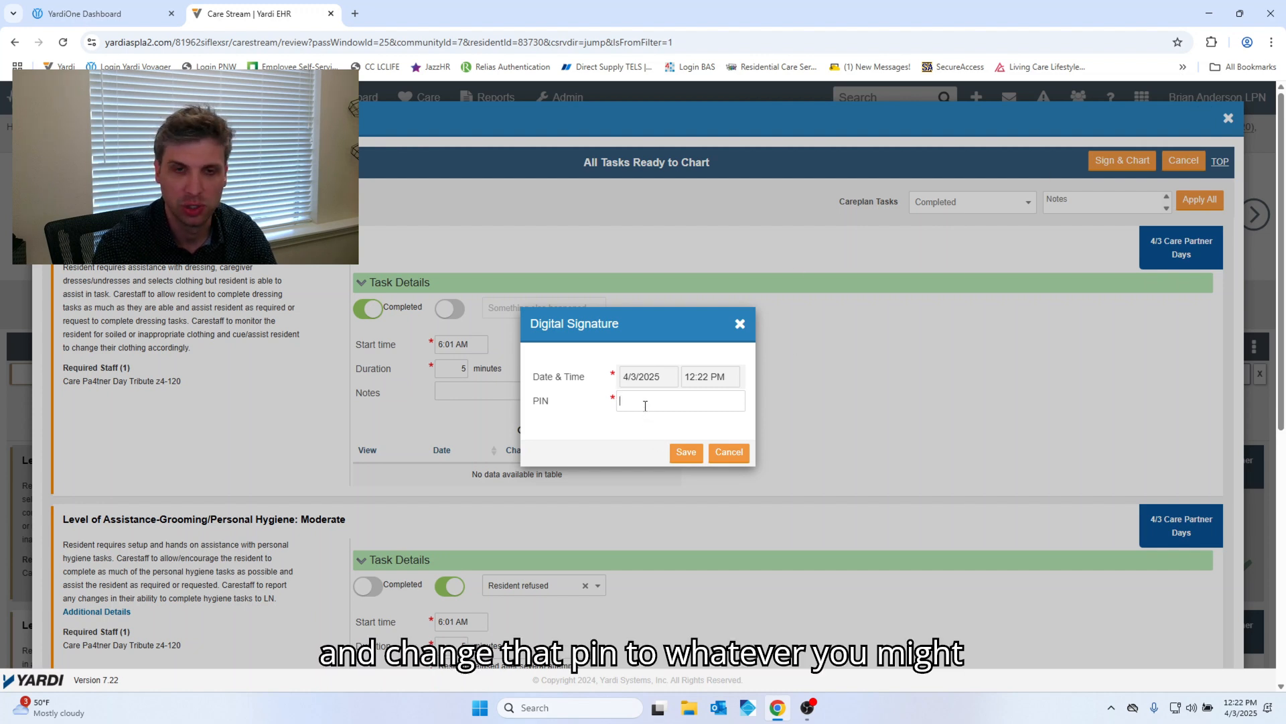
{"action": "type", "text": "••••"}
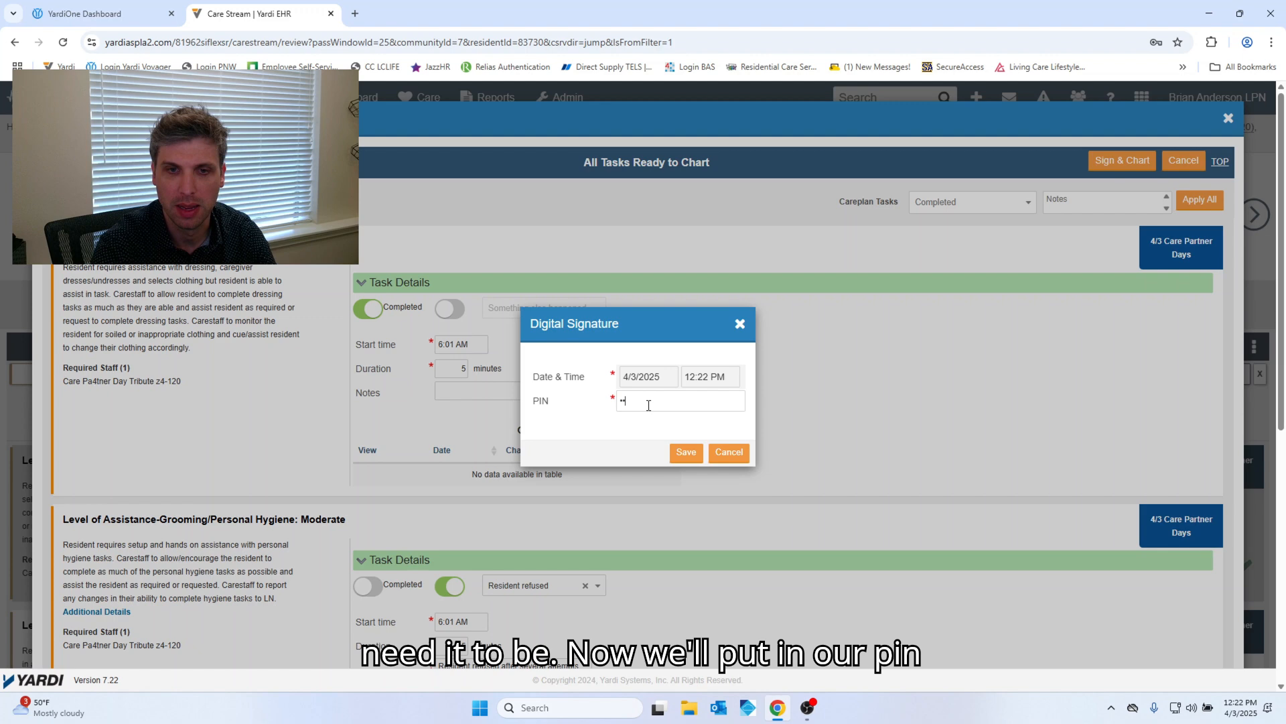
{"action": "left_click", "coordinate": [687, 452]}
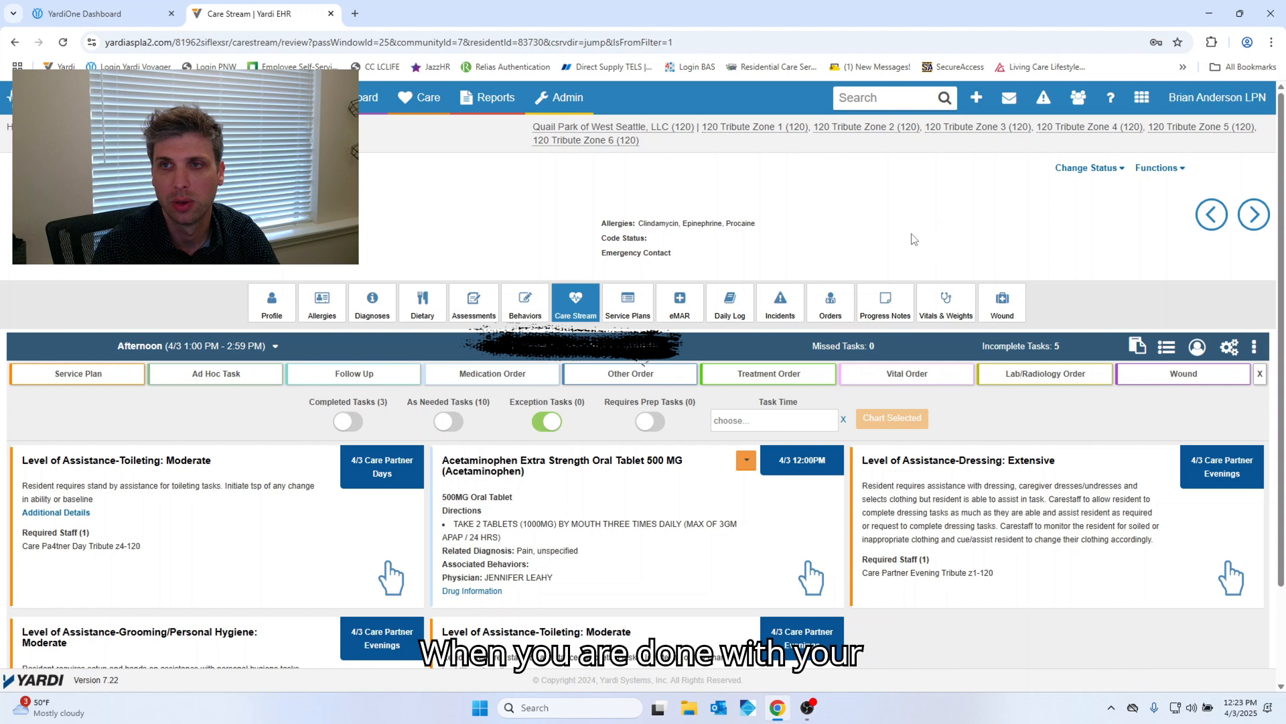
Log out of the Yardi EHR account
{"action": "left_click", "coordinate": [1174, 106]}
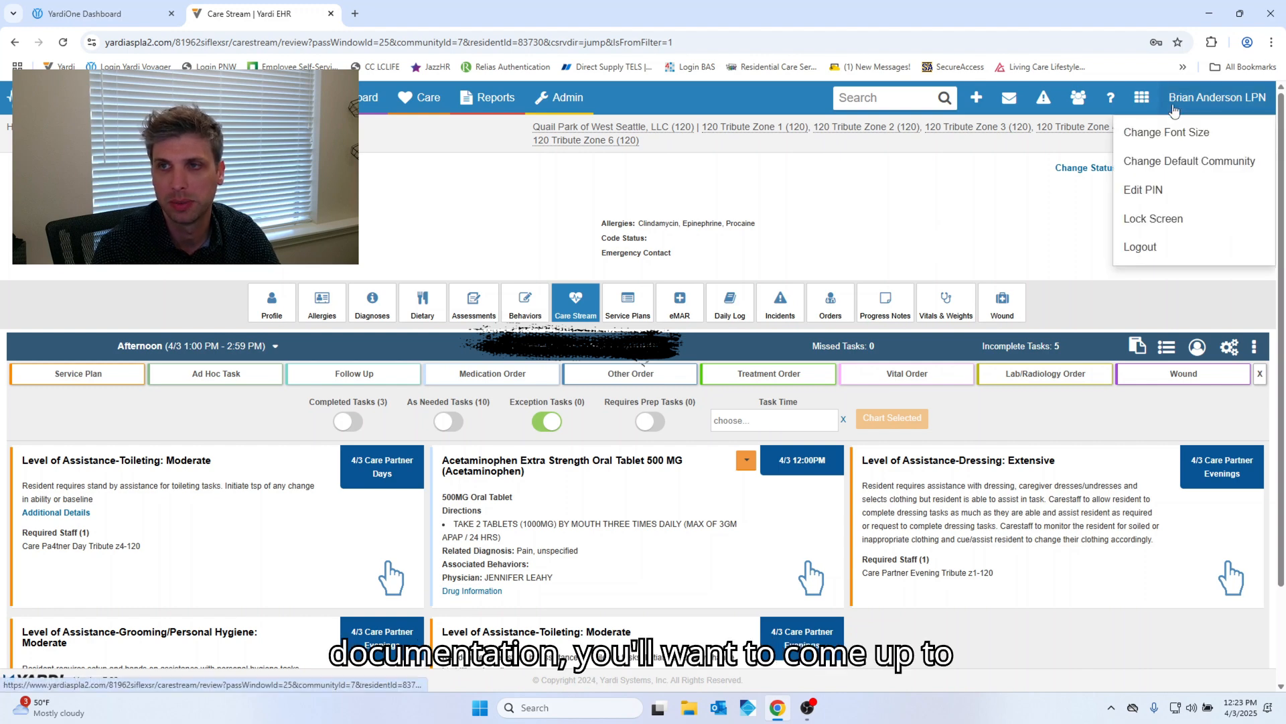
{"action": "left_click", "coordinate": [1139, 248]}
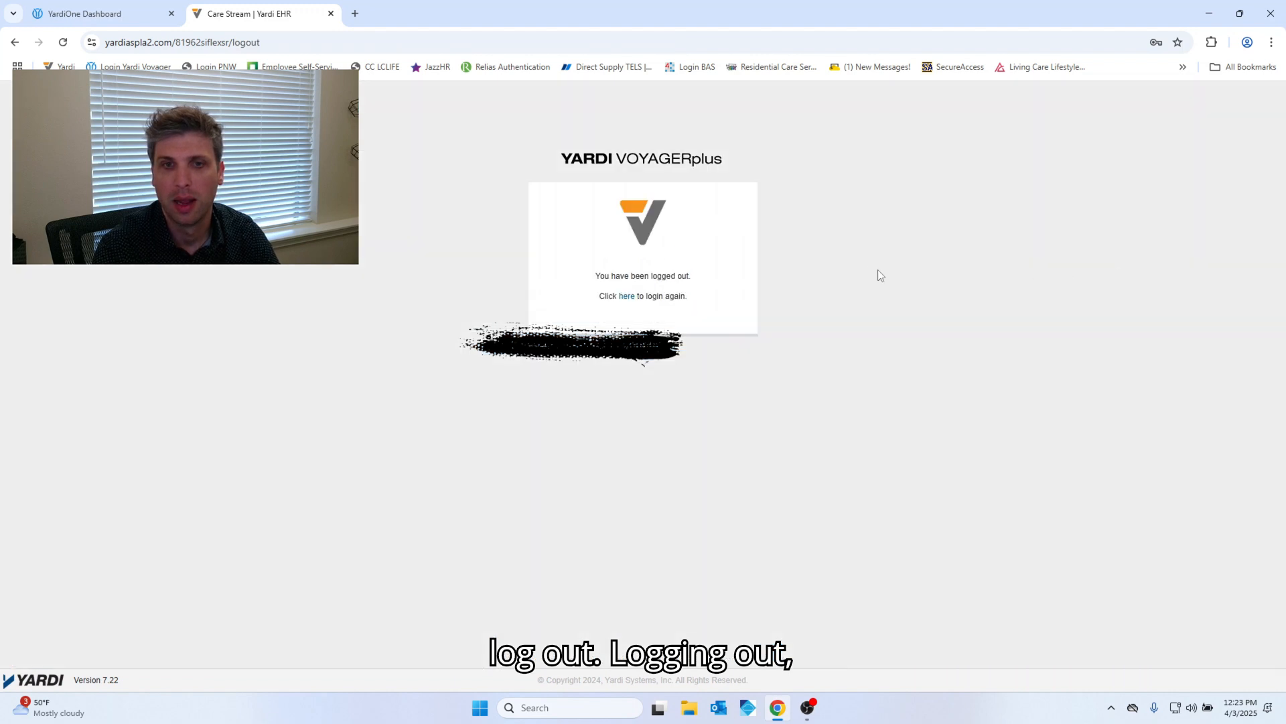